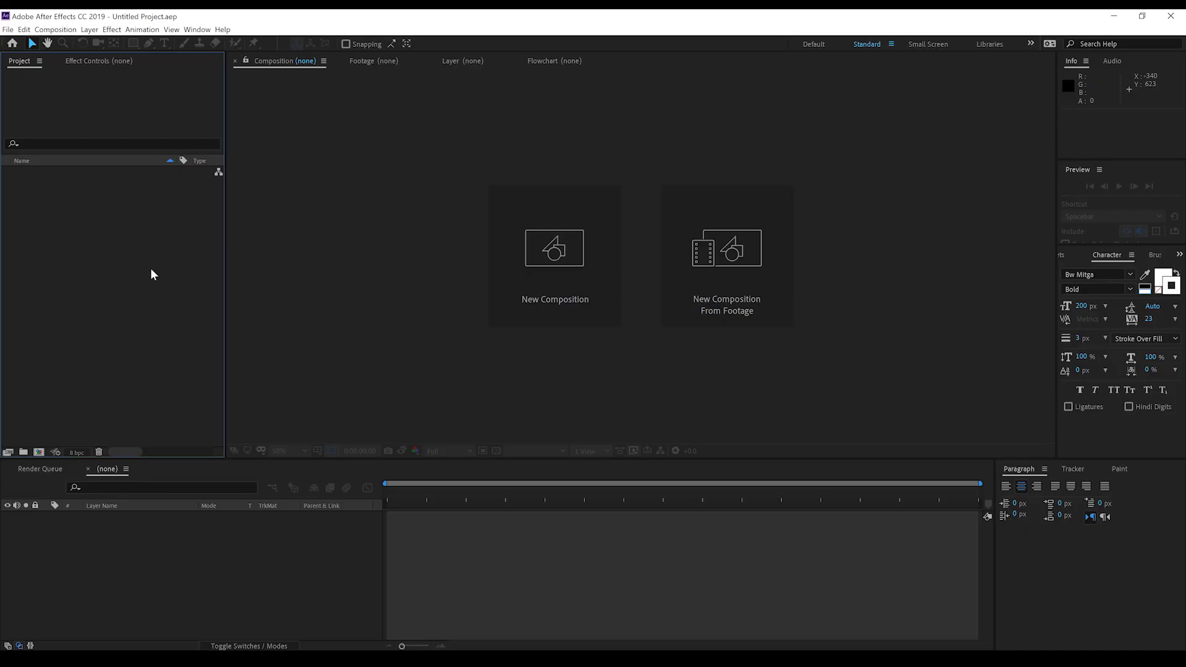
Add a new composition with the default Film (4K) preset, 4096×3112 at 24 fps.
left_click(62, 30)
left_click(62, 38)
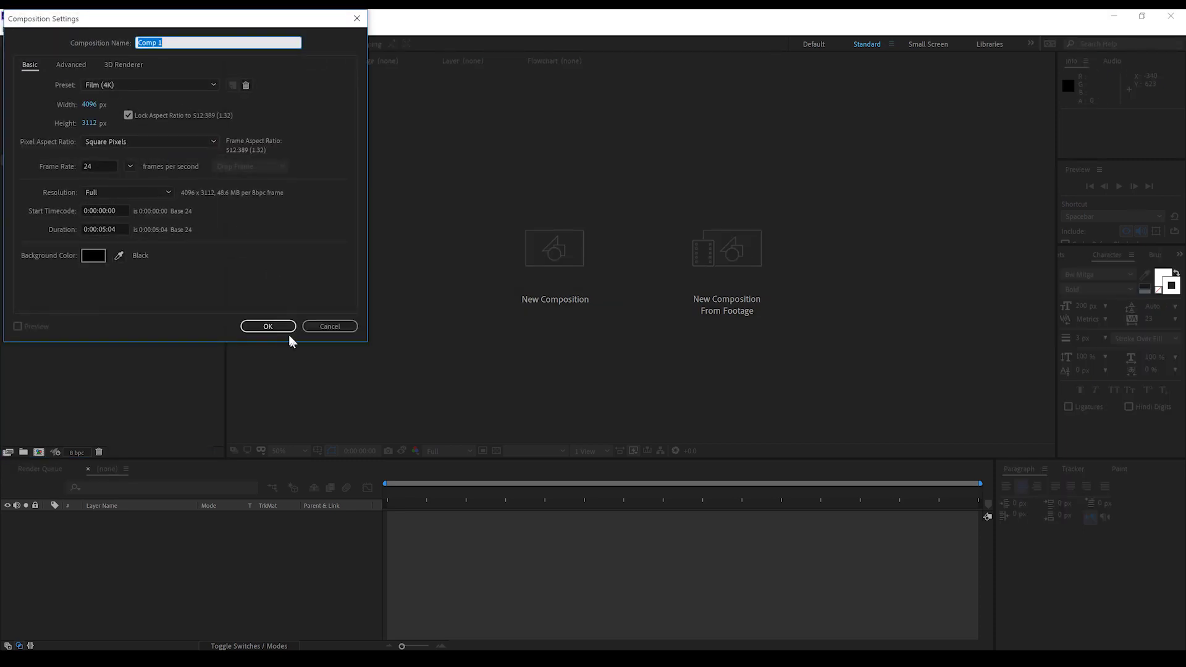
left_click(268, 327)
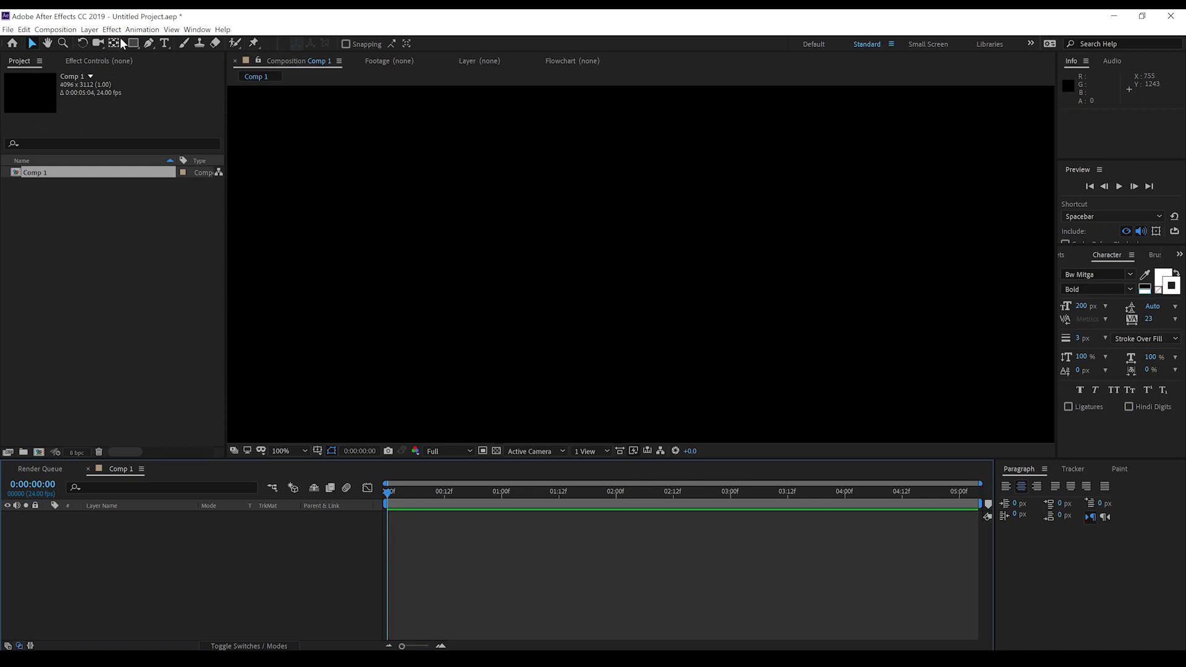
Create a CAPTAIN text layer in the composition and zoom out to the full frame.
left_click(165, 42)
left_click(622, 230)
type("CAP")
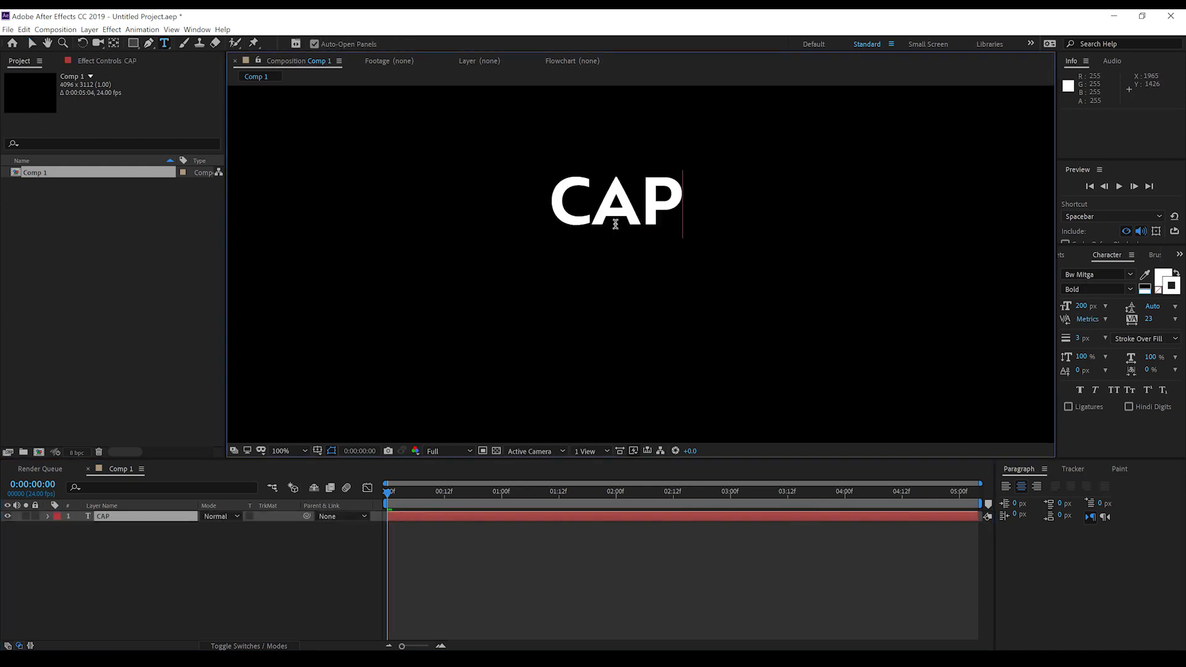
type("TAIN")
left_click(223, 563)
key("comma")
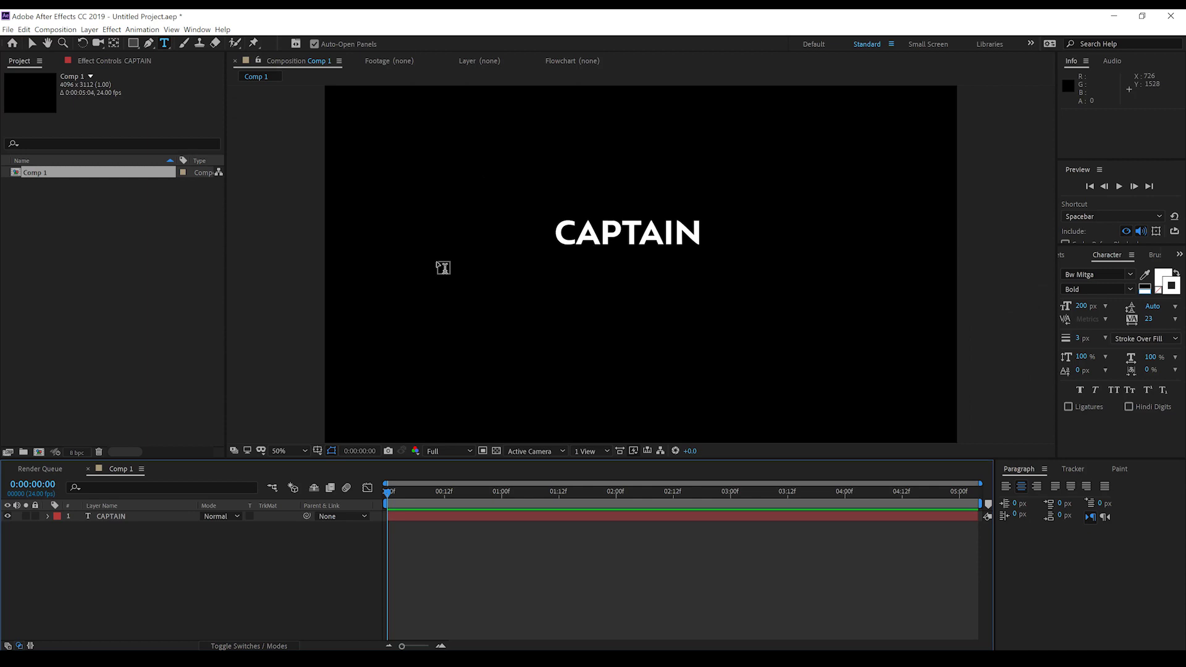
Duplicate the CAPTAIN layer and retype the copy as MARVEL.
left_click(102, 518)
key("ctrl+d")
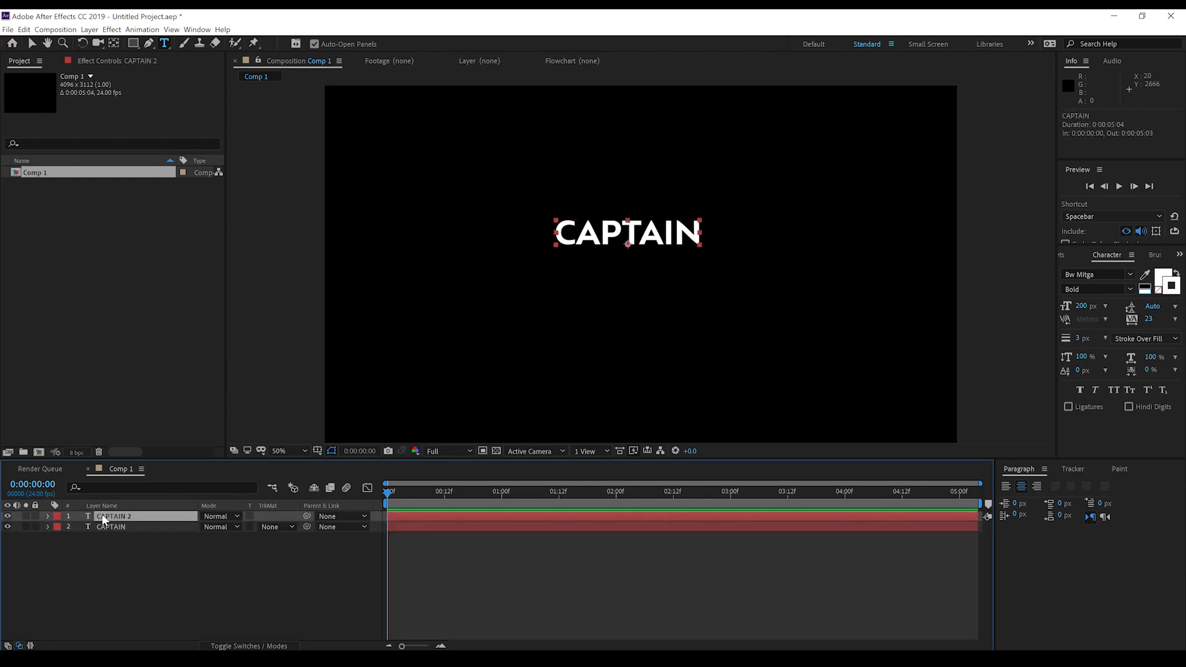
double_click(110, 526)
type("MARE")
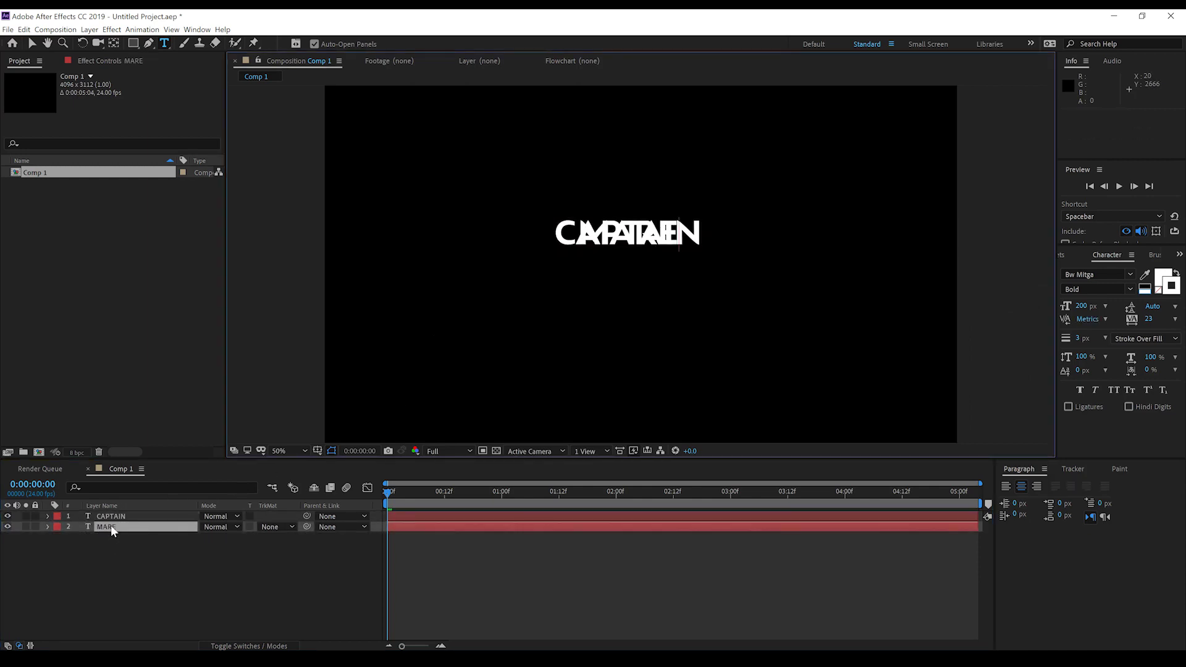
key("BackSpace")
type("VEL")
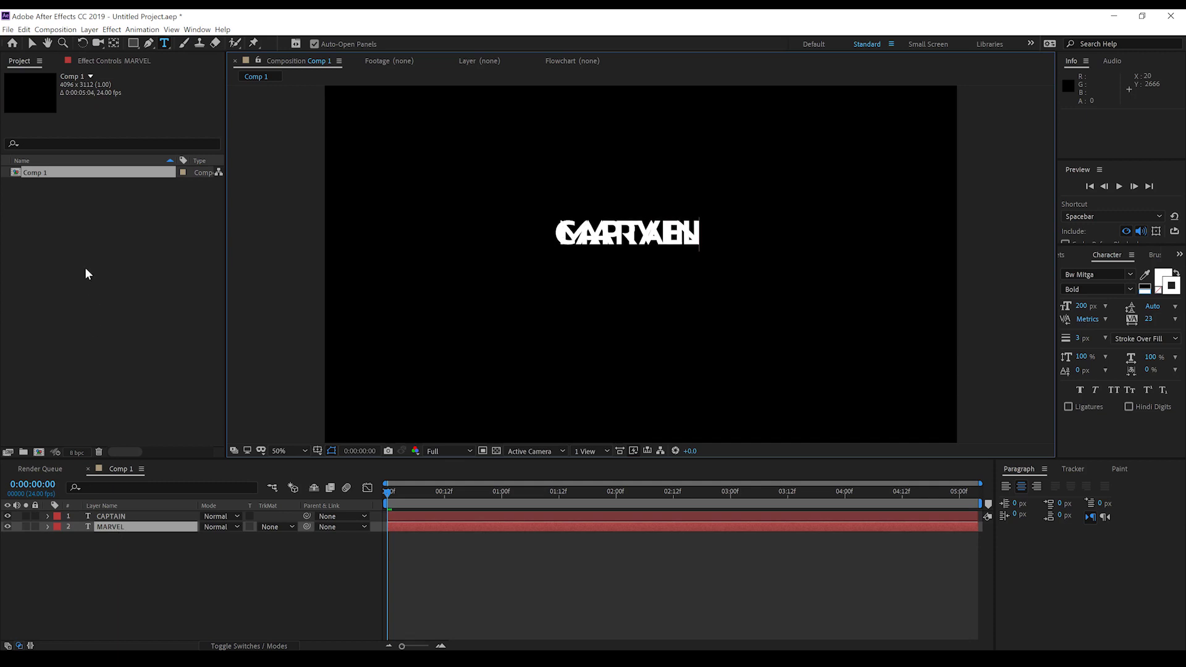
left_click(219, 578)
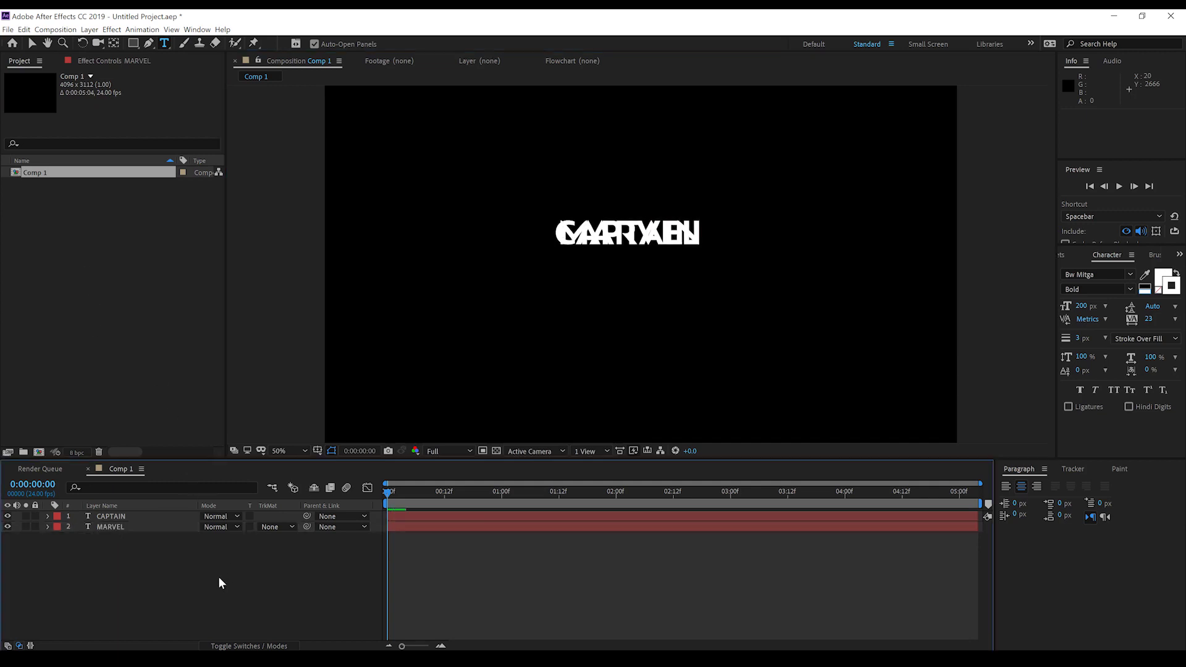
Set MARVEL to 500 px and move it down below CAPTAIN.
left_click(112, 527)
left_click(1082, 306)
type("500")
key("Return")
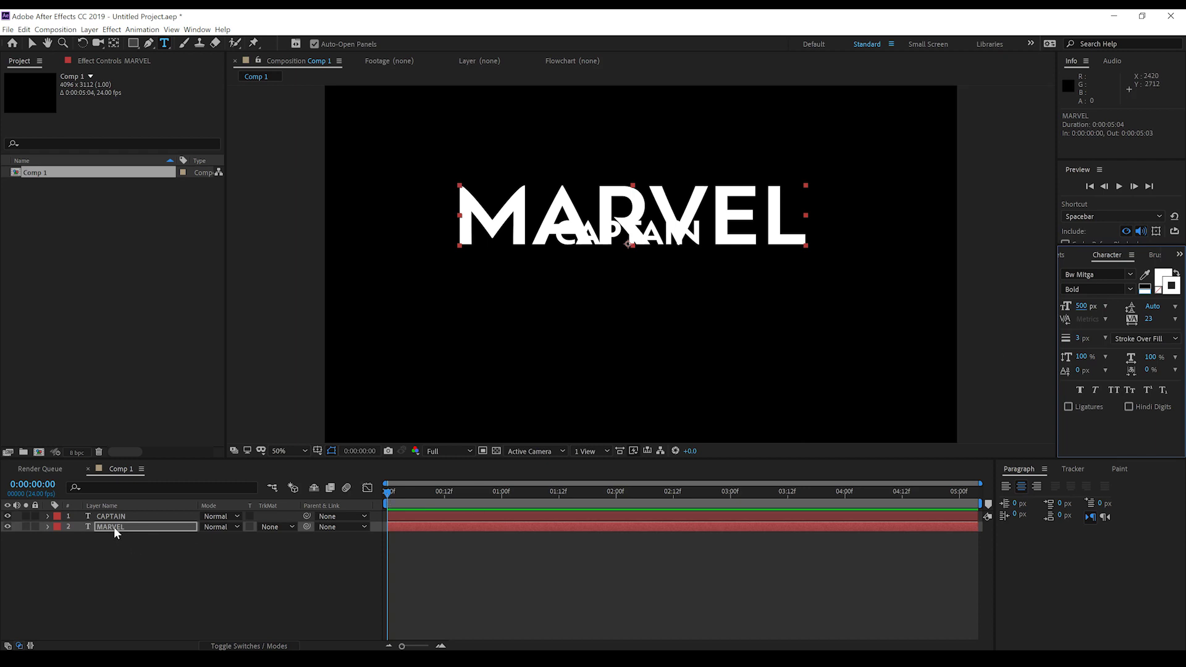
key("p")
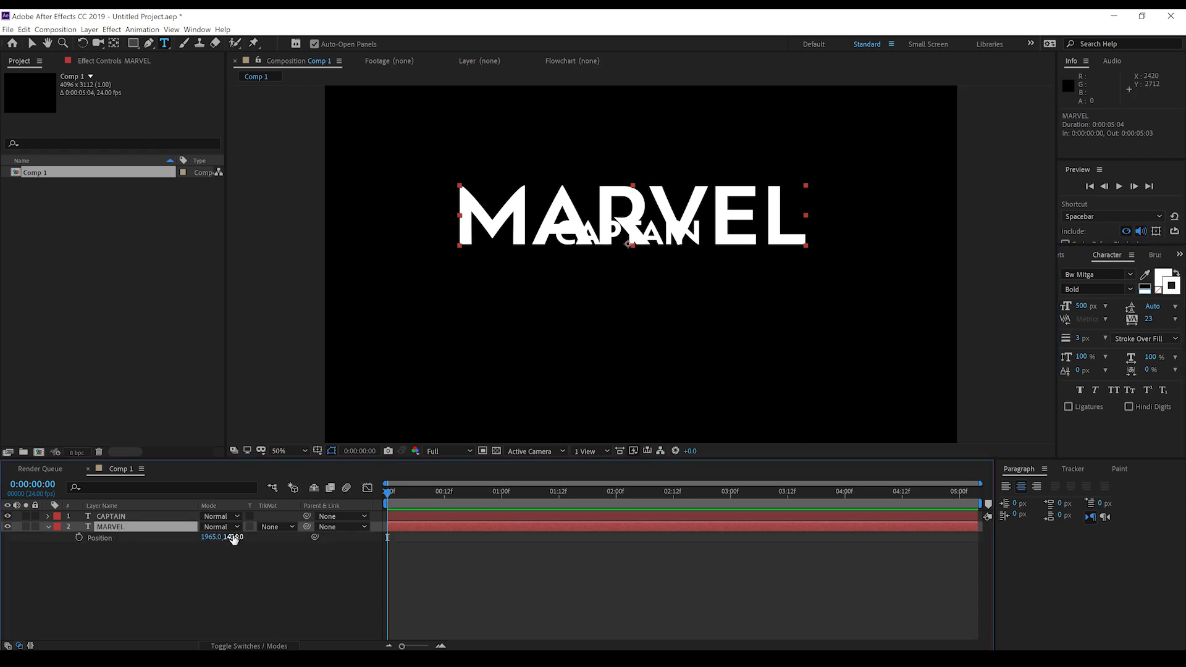
left_click_drag(233, 539, 511, 519)
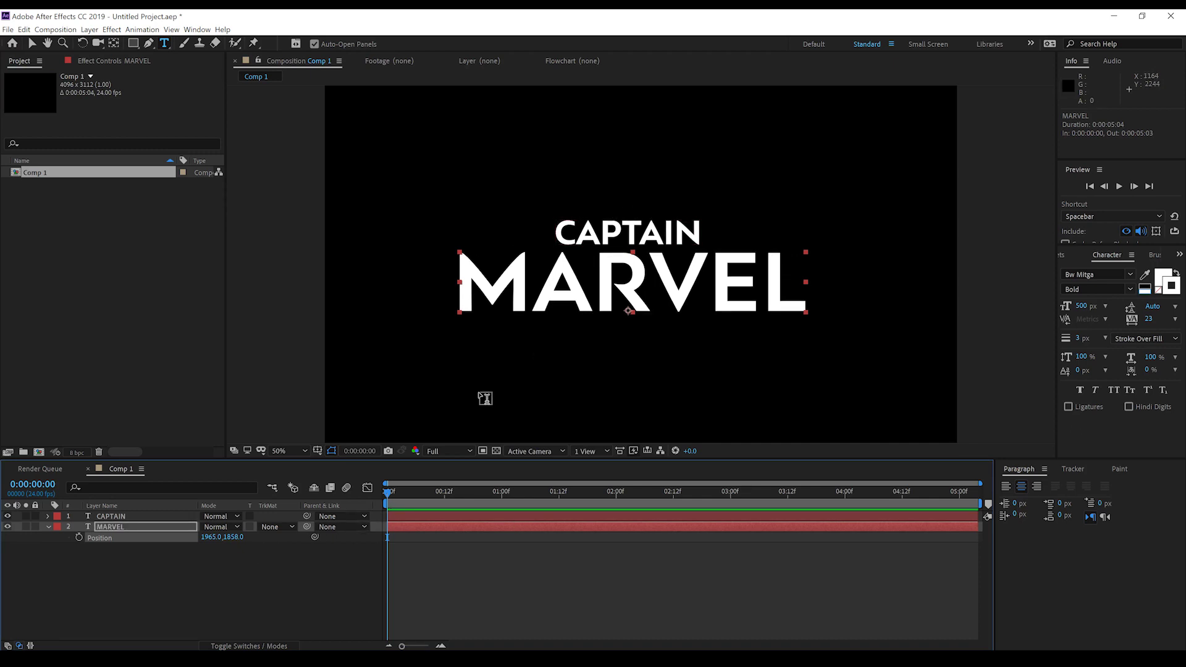
Zoom to 200% on CAPTAIN and cut a first triangular notch mask set to Subtract.
left_click(104, 517)
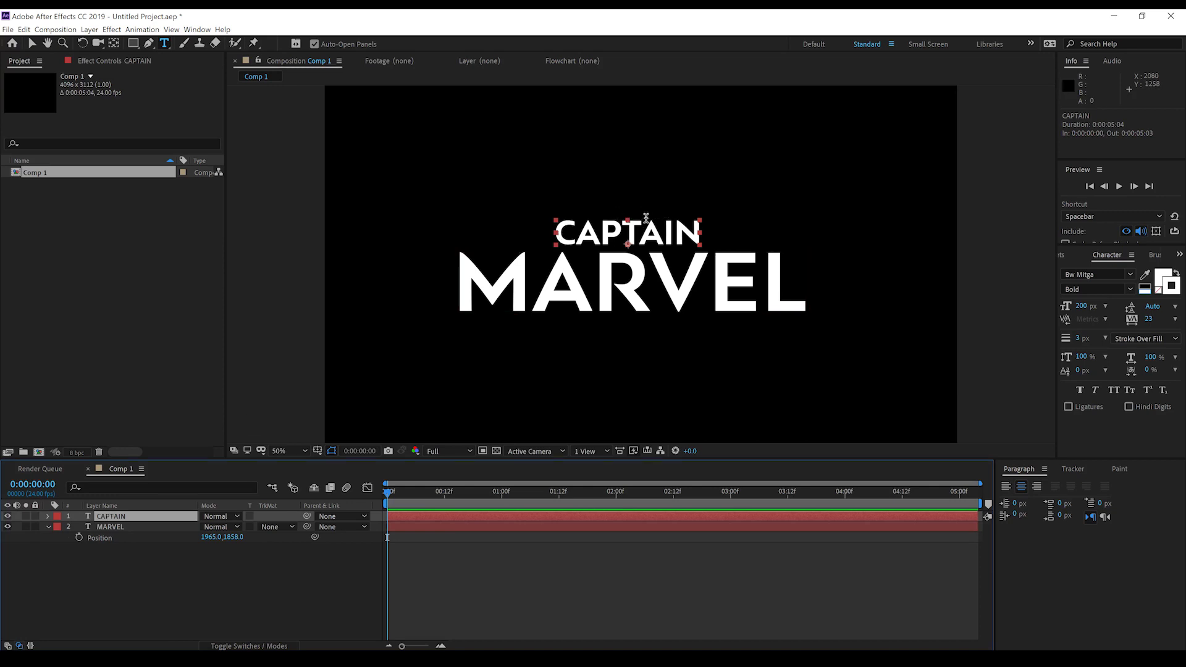
left_click(32, 44)
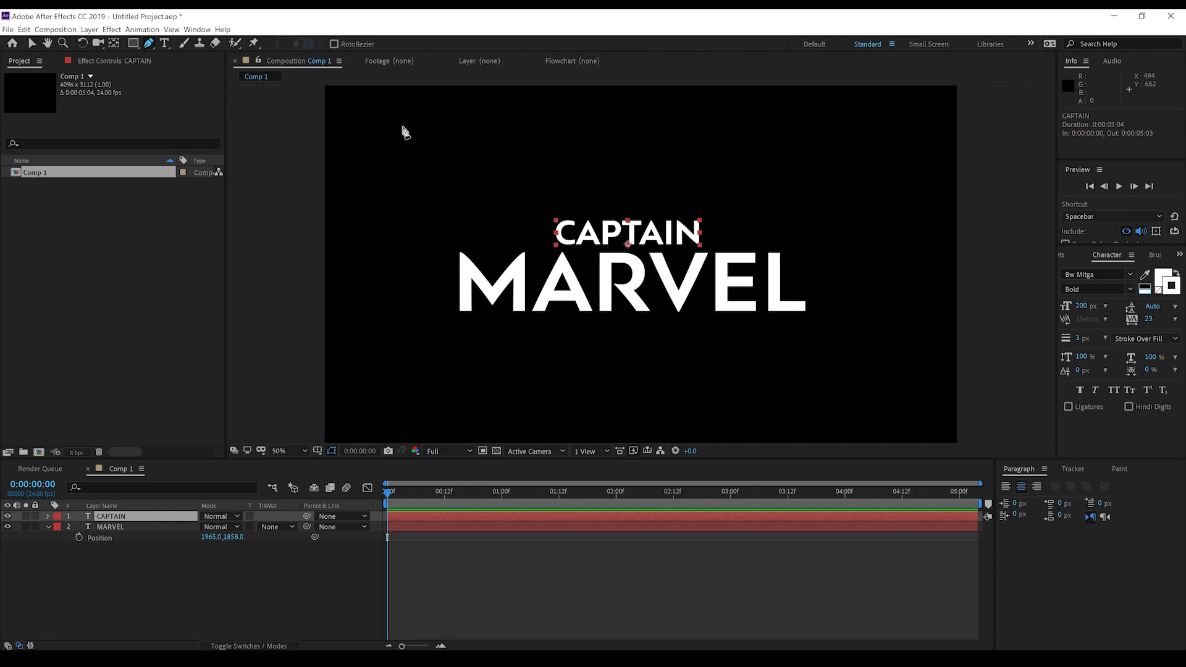
key("z")
left_click(632, 224)
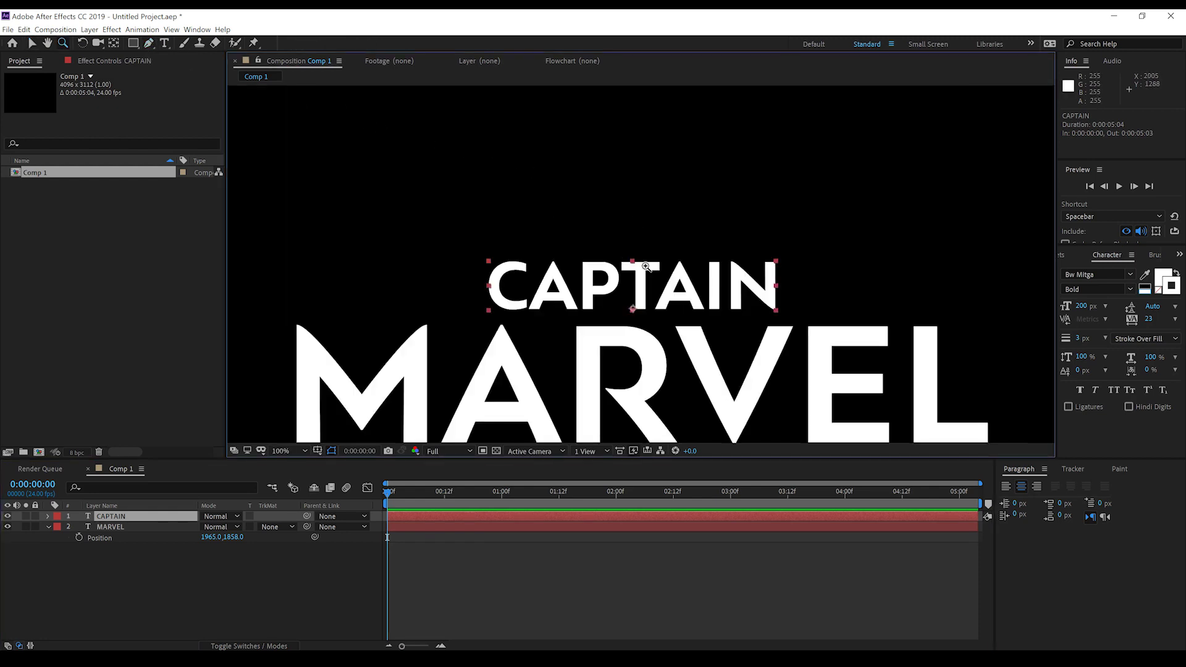
left_click(645, 266)
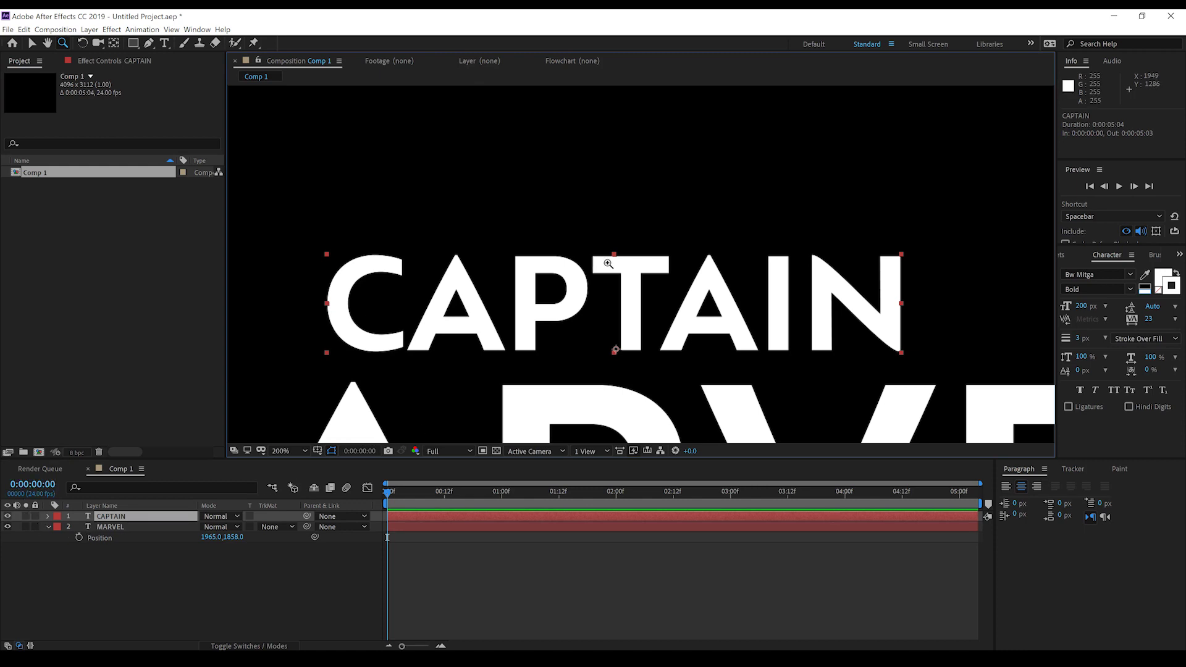
key("g")
left_click(606, 243)
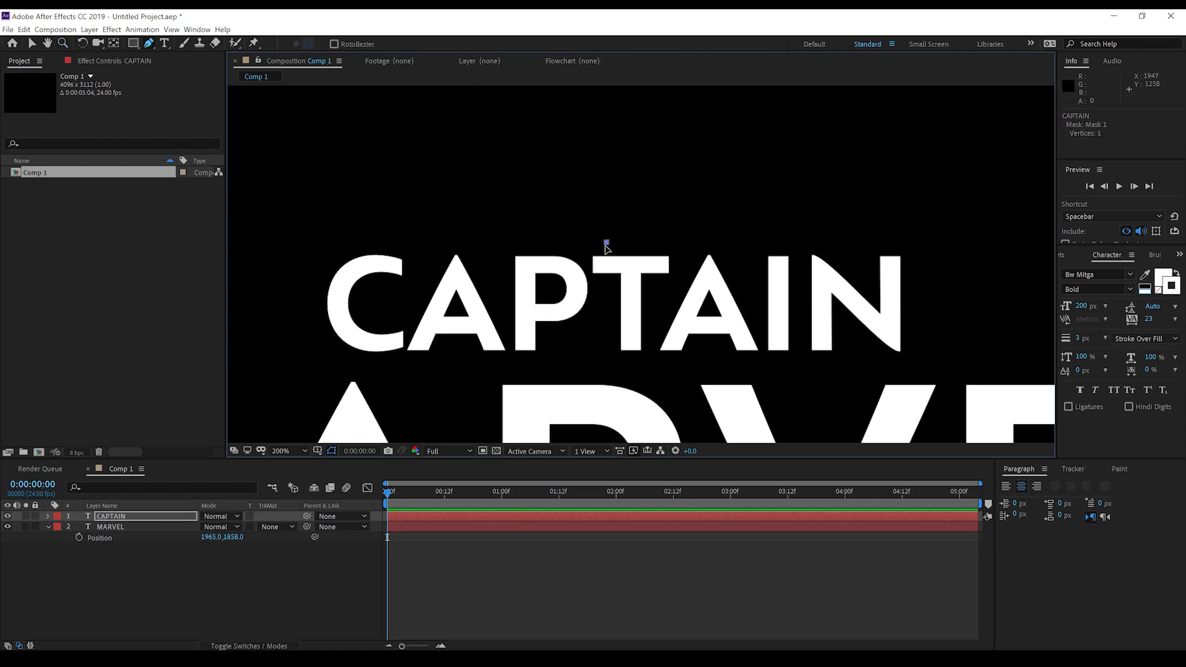
left_click(606, 243)
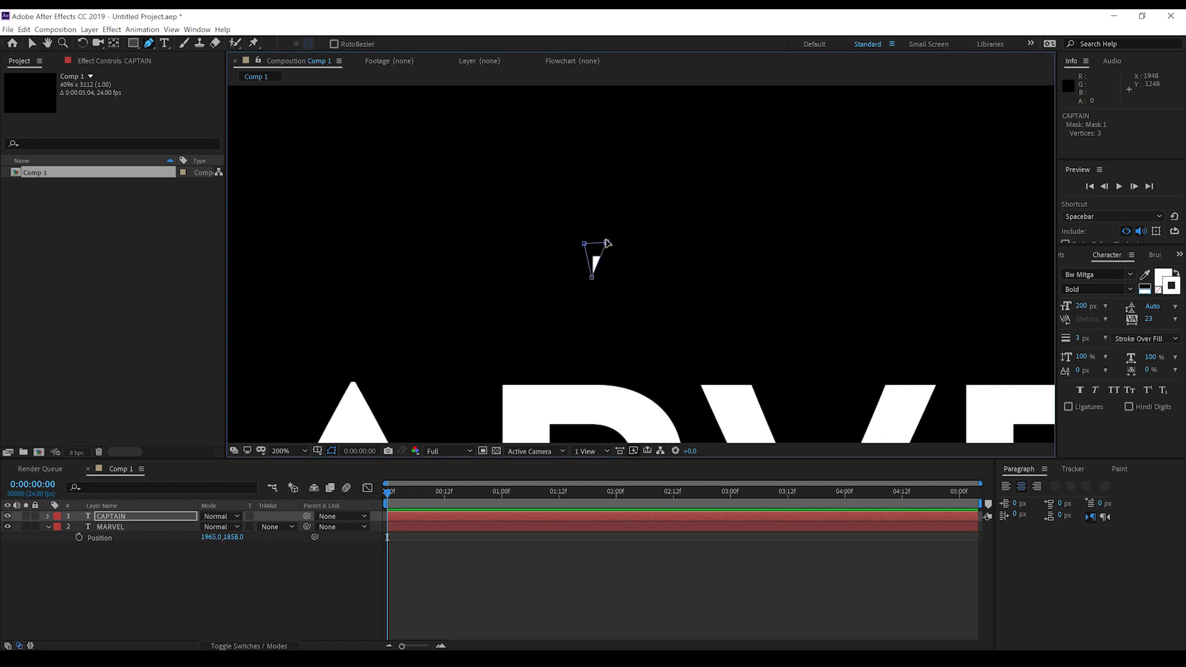
key("m")
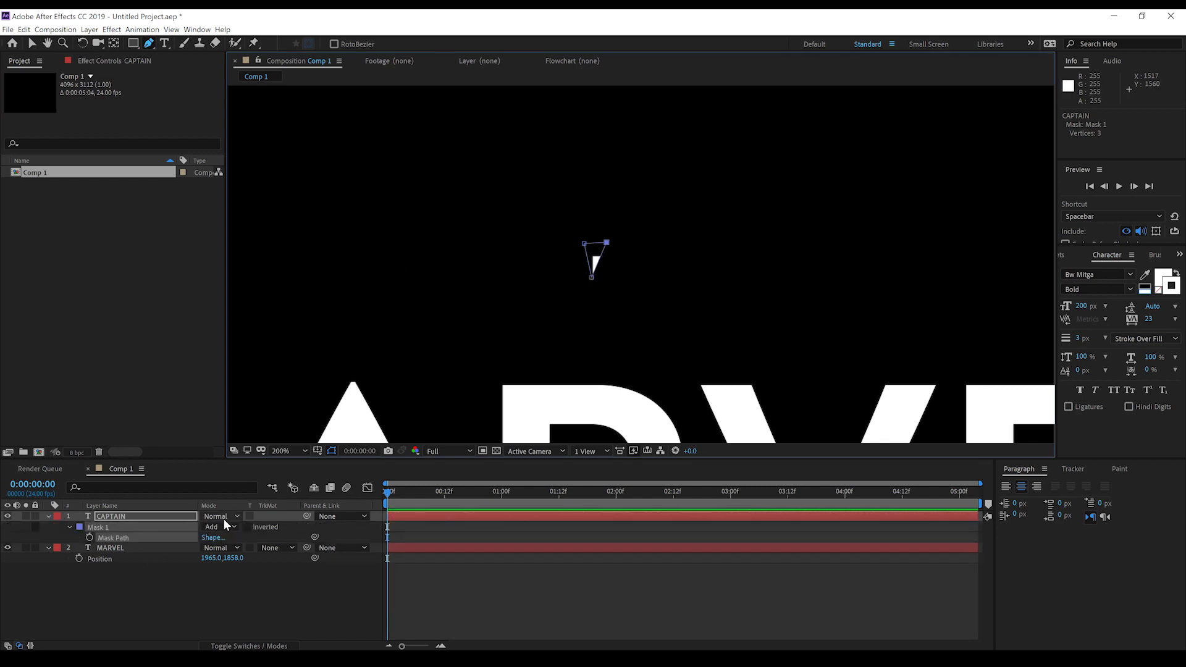
left_click(230, 527)
left_click(228, 562)
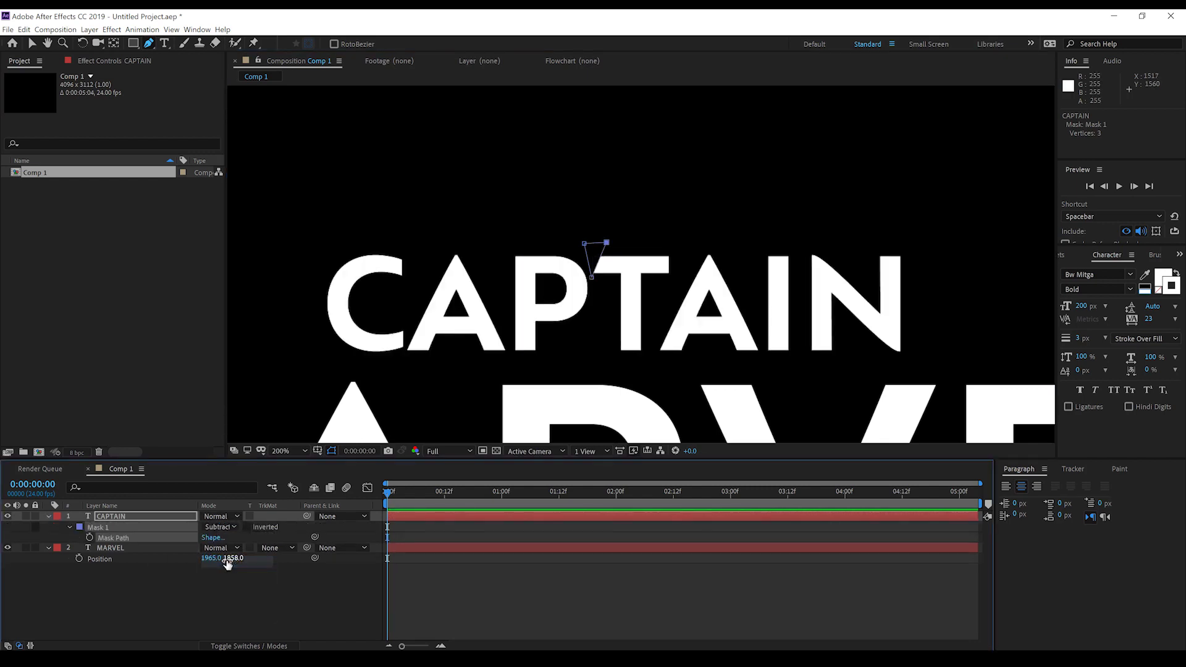
left_click(201, 580)
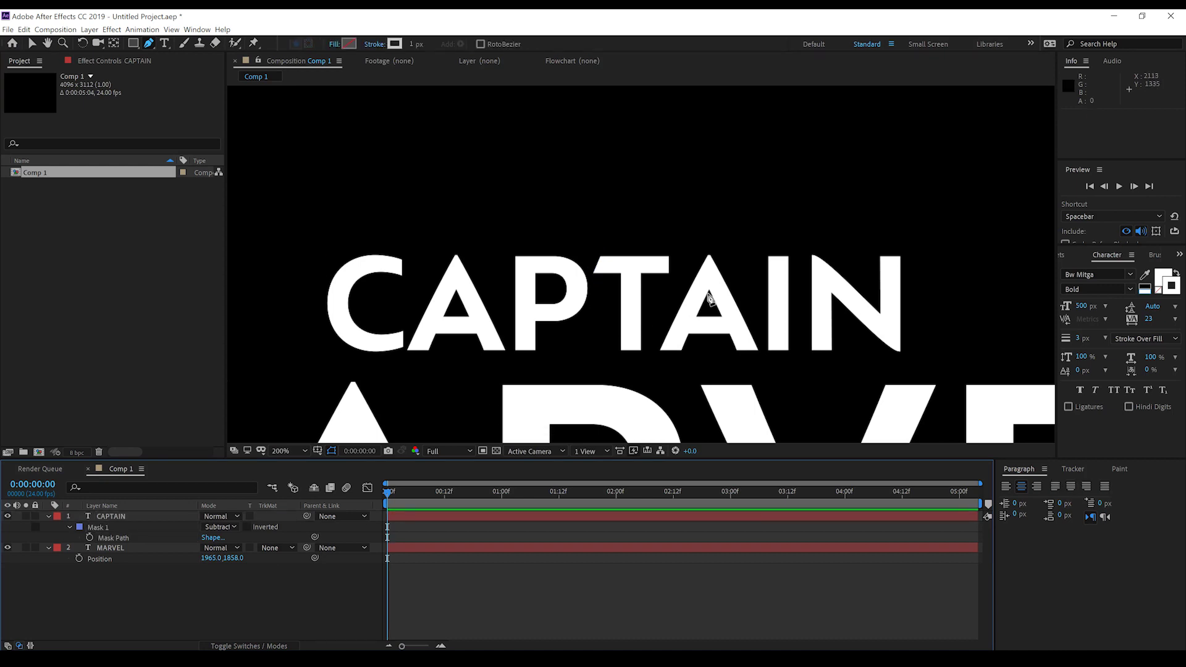
Cut a second triangular notch mask into CAPTAIN, also set to Subtract.
left_click(674, 239)
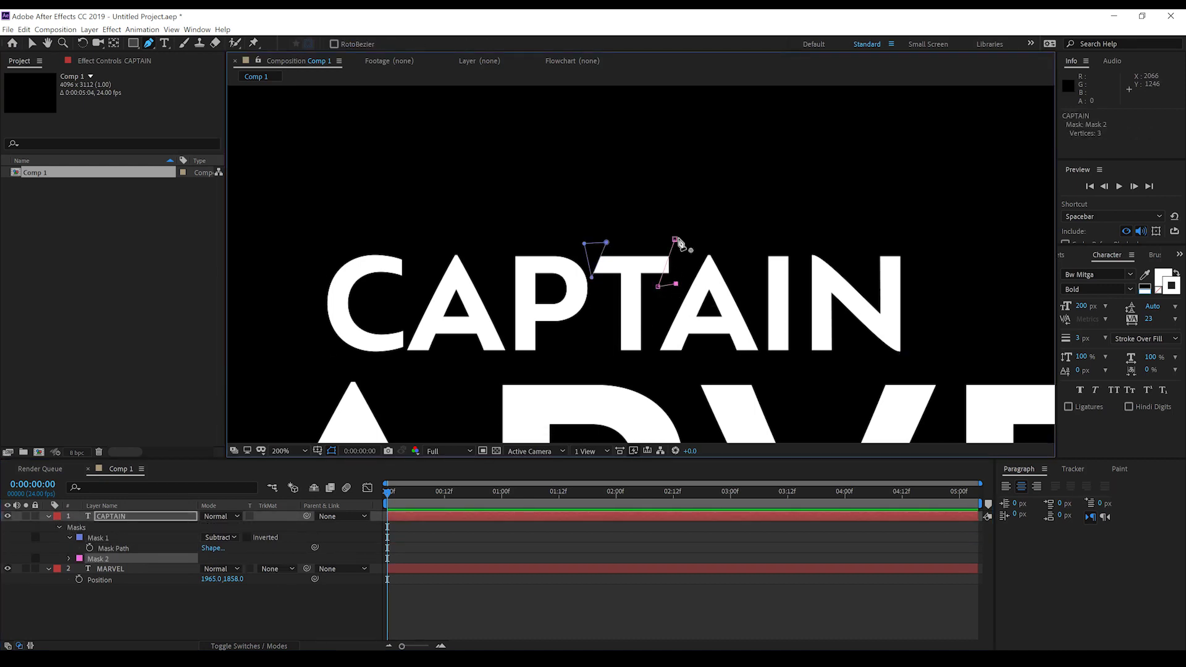
left_click(676, 240)
left_click(218, 559)
left_click(223, 592)
left_click(268, 591)
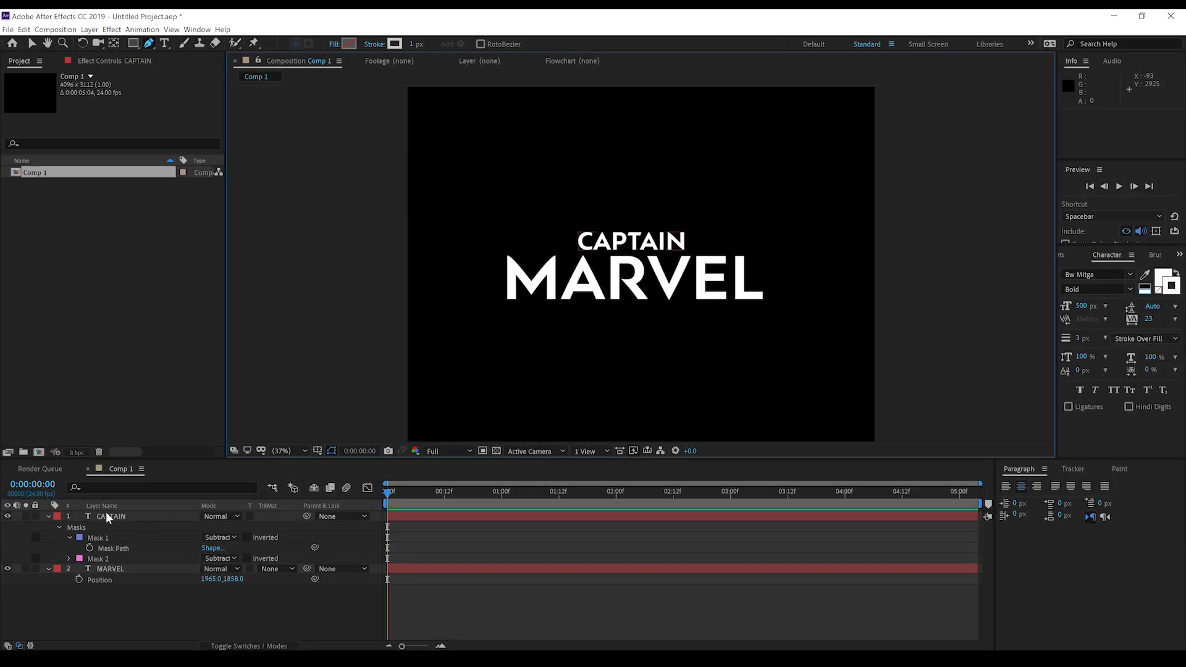
left_click(106, 516)
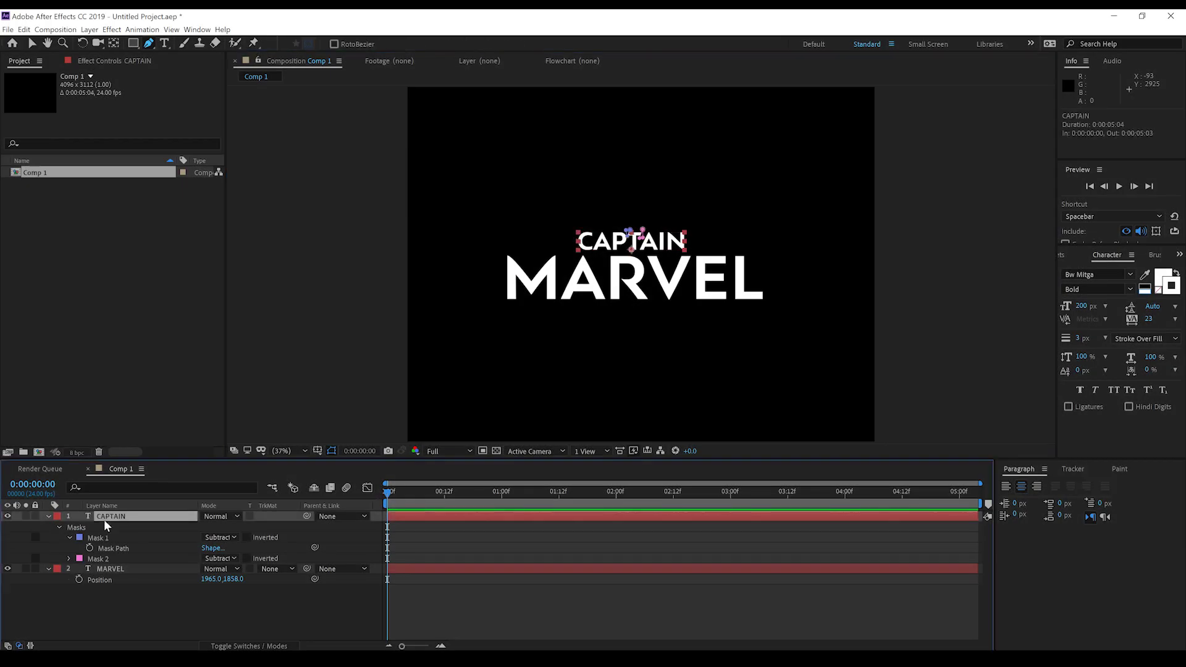
Pre-compose the CAPTAIN and MARVEL layers together into Pre-comp 1.
left_click(103, 568, "shift")
right_click(105, 568)
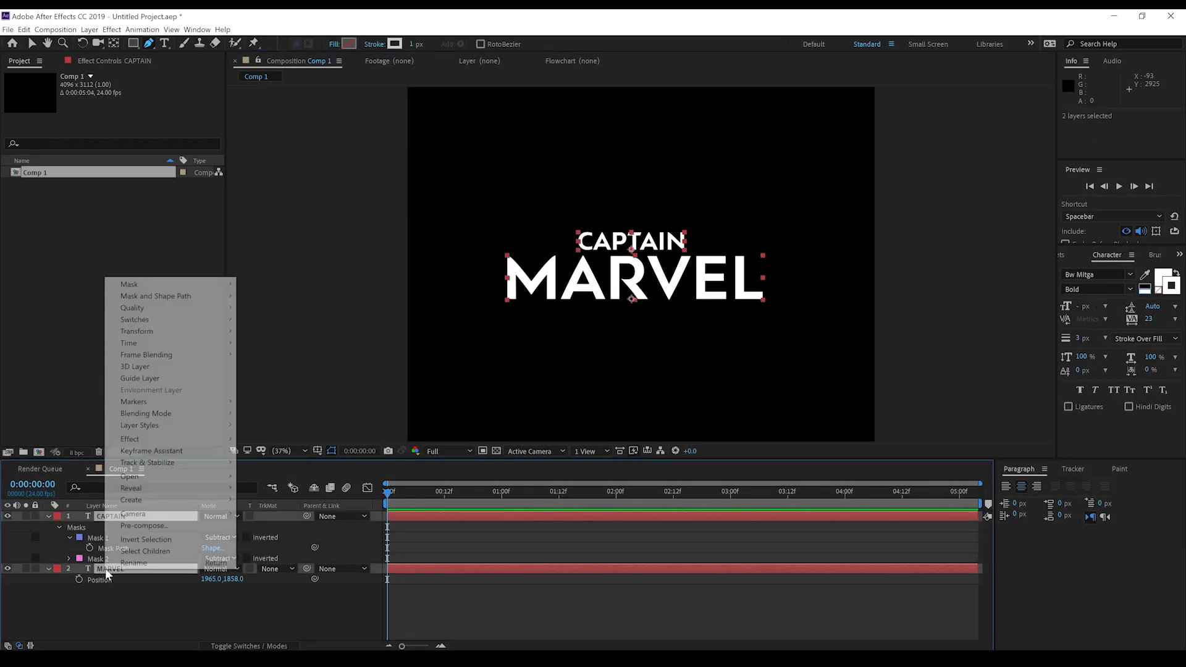
left_click(145, 526)
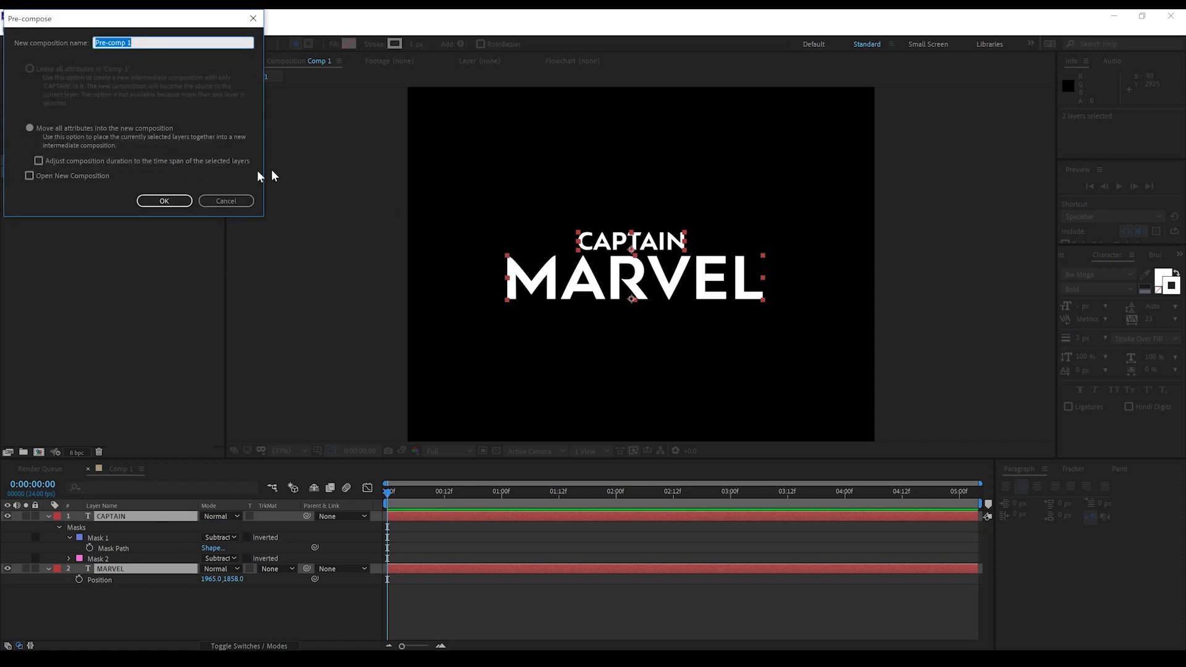
left_click(163, 201)
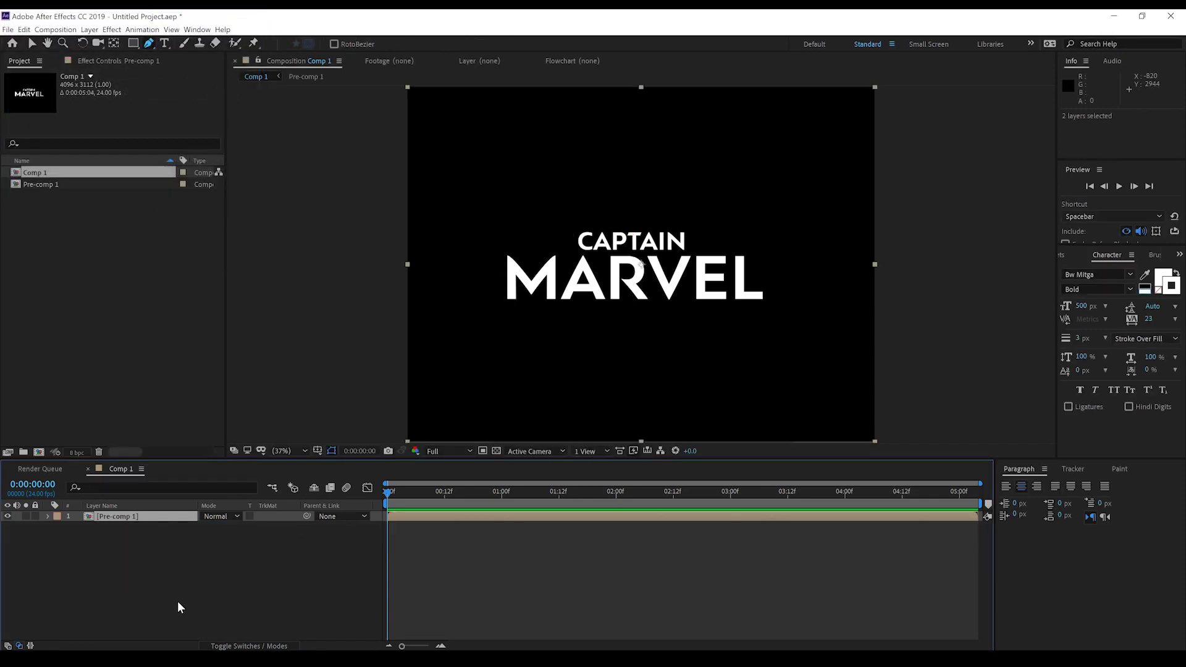
Scale Pre-comp 1 up to 175% and enable Collapse Transformations on it.
key("s")
mouse_move(239, 527)
left_mouse_down()
mouse_move(272, 527)
mouse_move(250, 526)
left_mouse_up()
key("v")
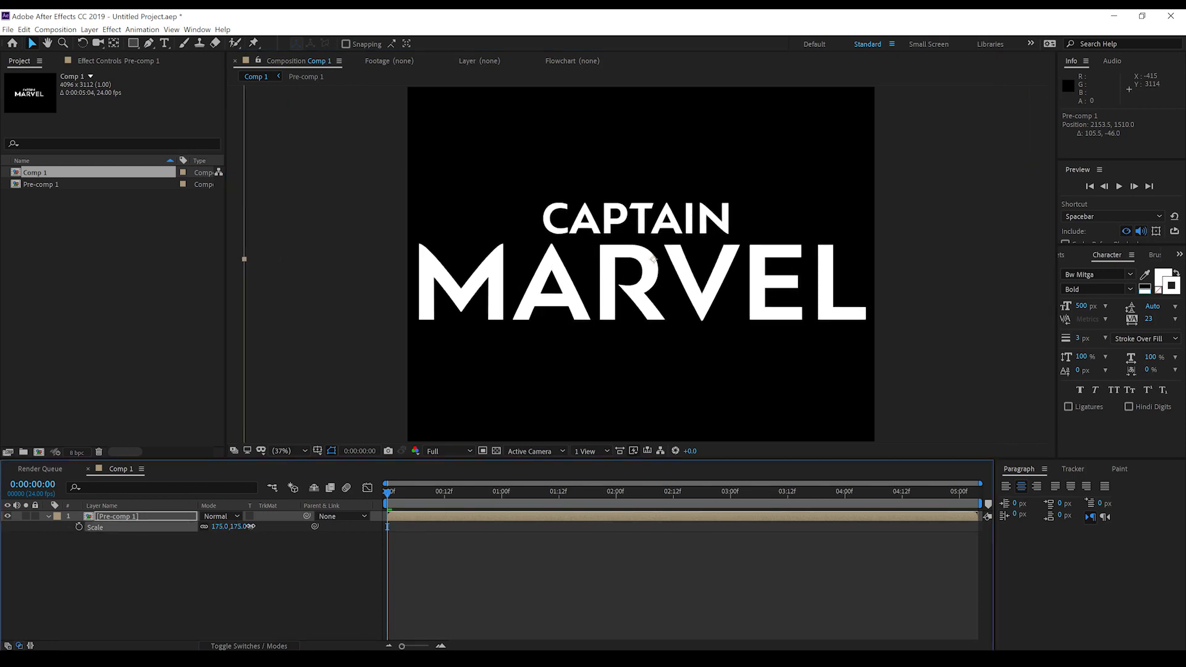
left_click(239, 646)
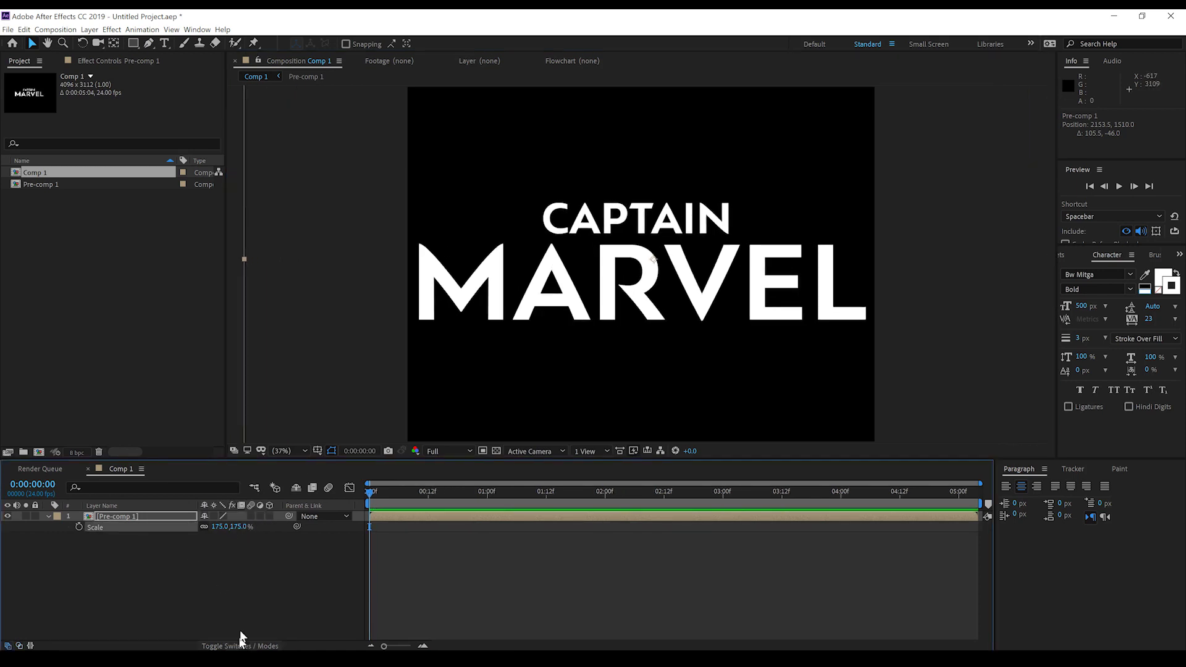
left_click(214, 515)
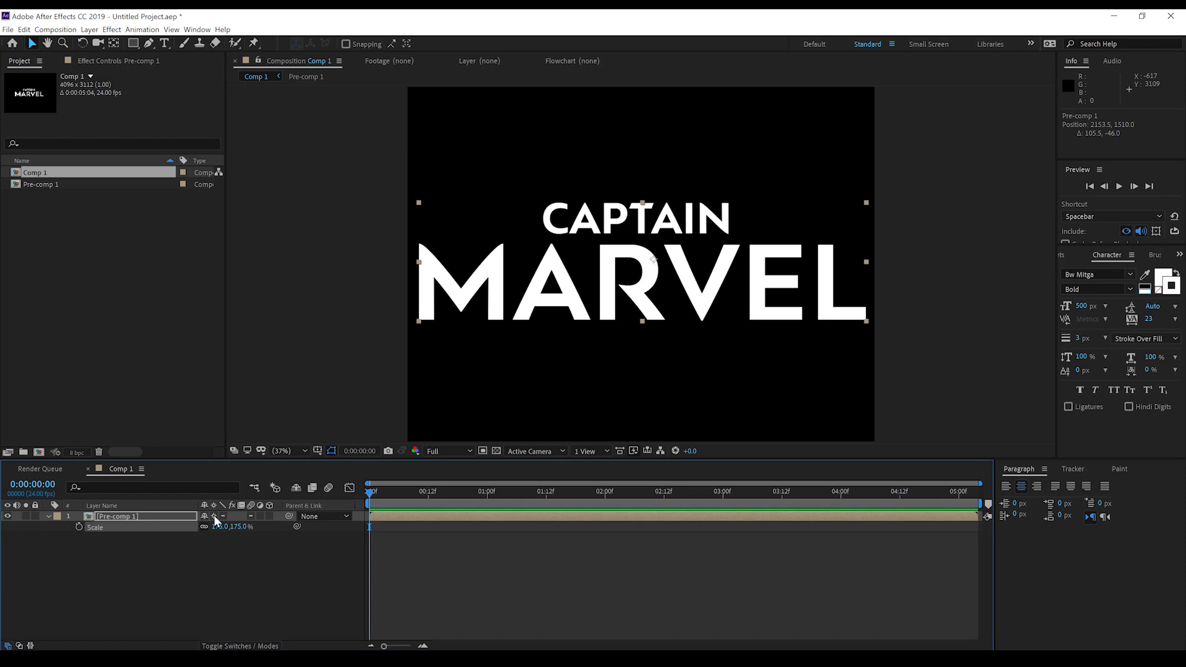
key("/")
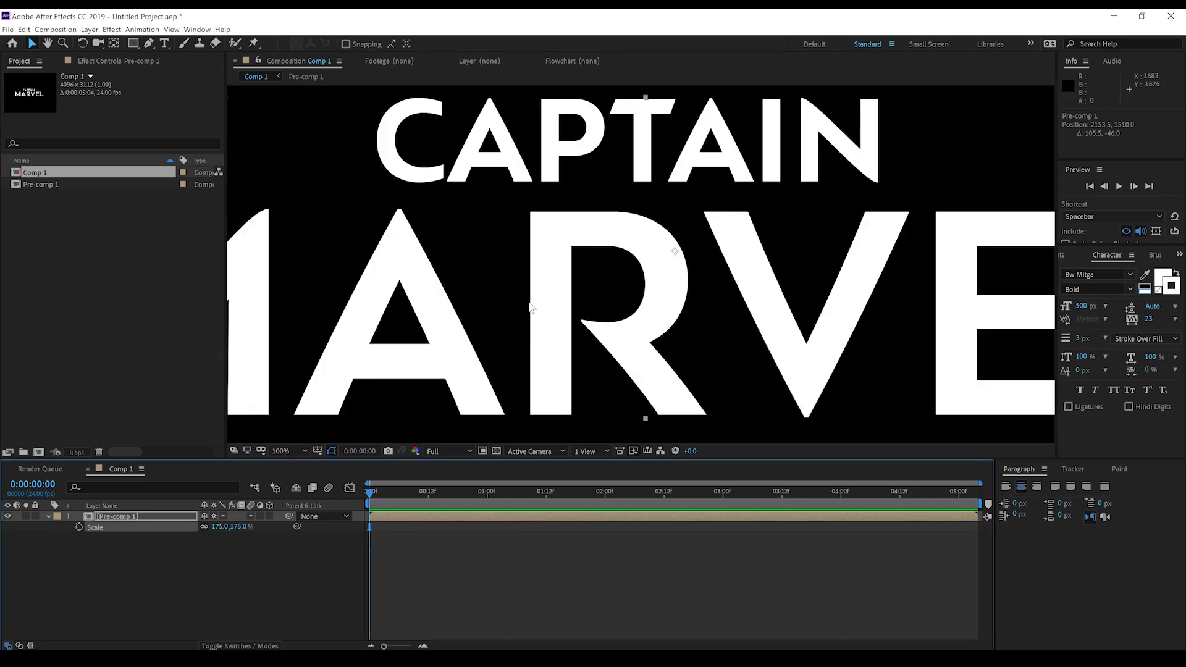
key("comma")
key("comma")
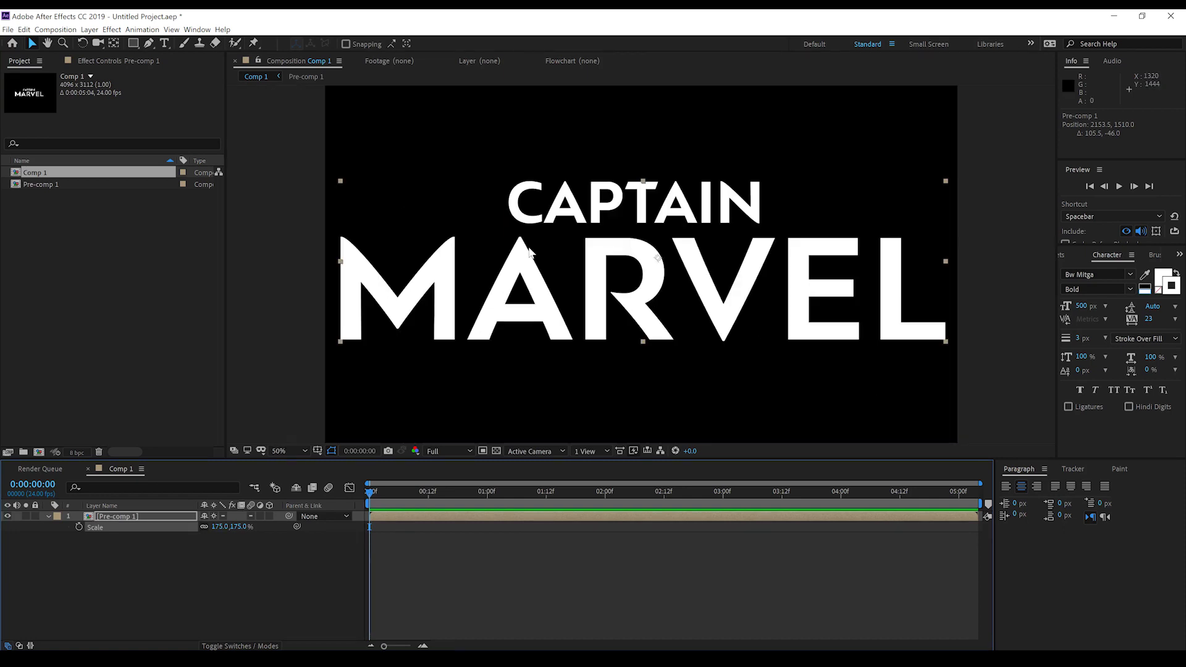
Queue the current frame via Save Frame As > File with PNG Sequence output format.
key("comma")
key("comma")
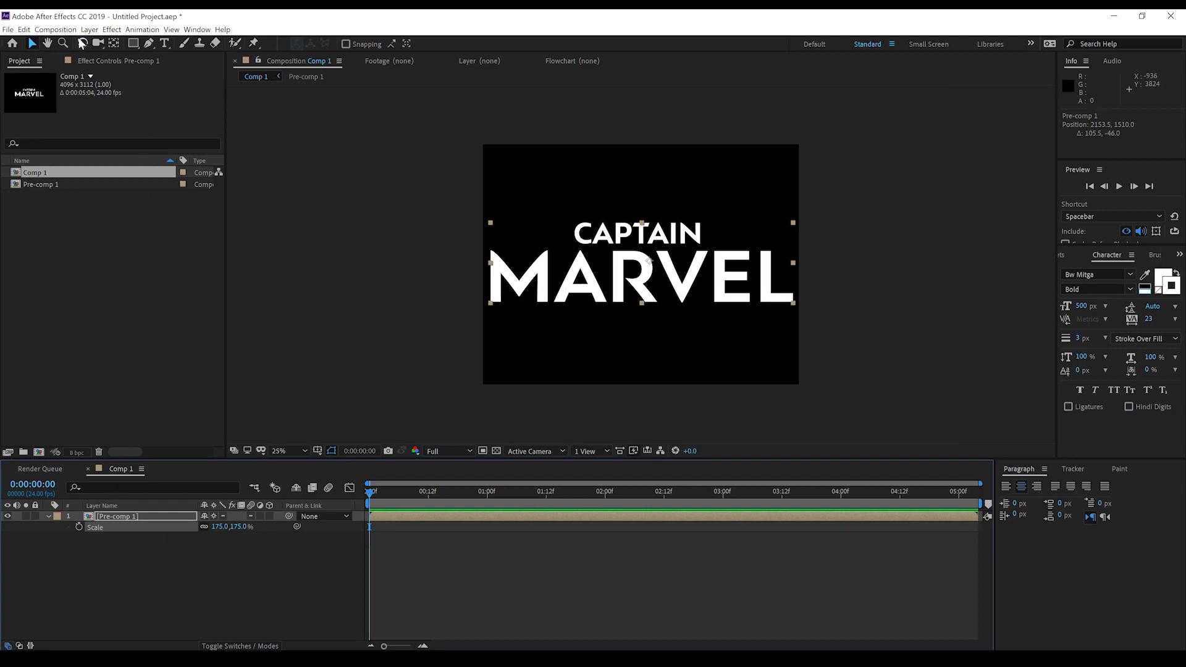
left_click(55, 30)
mouse_move(222, 152)
left_click(285, 154)
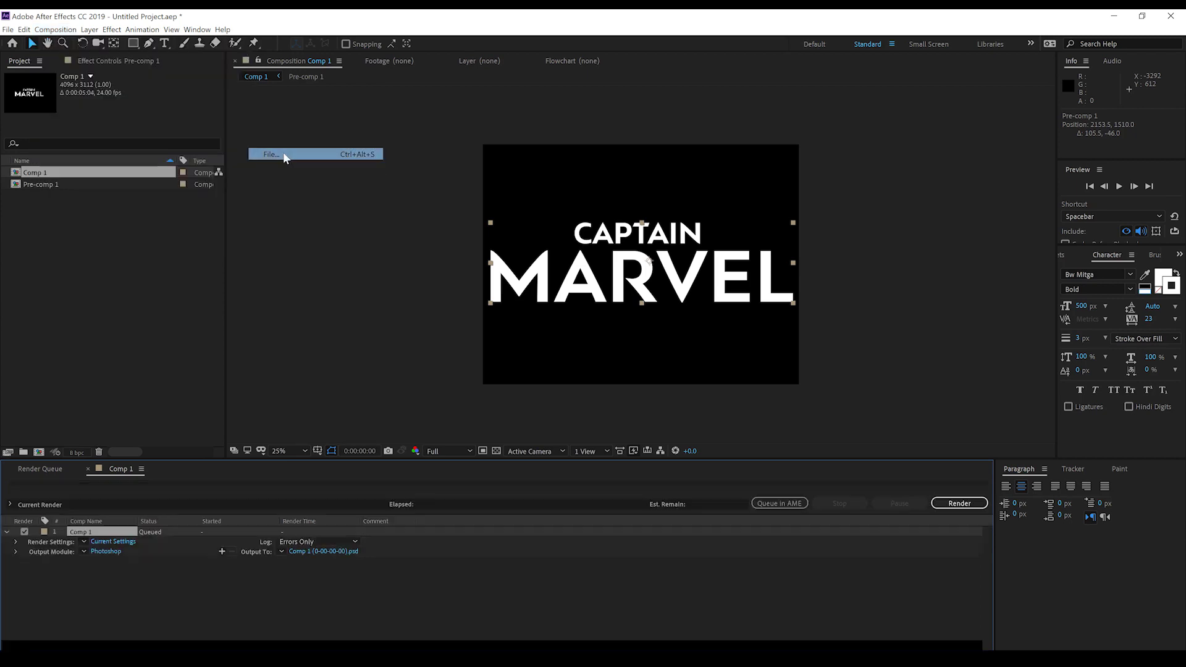
left_click(106, 548)
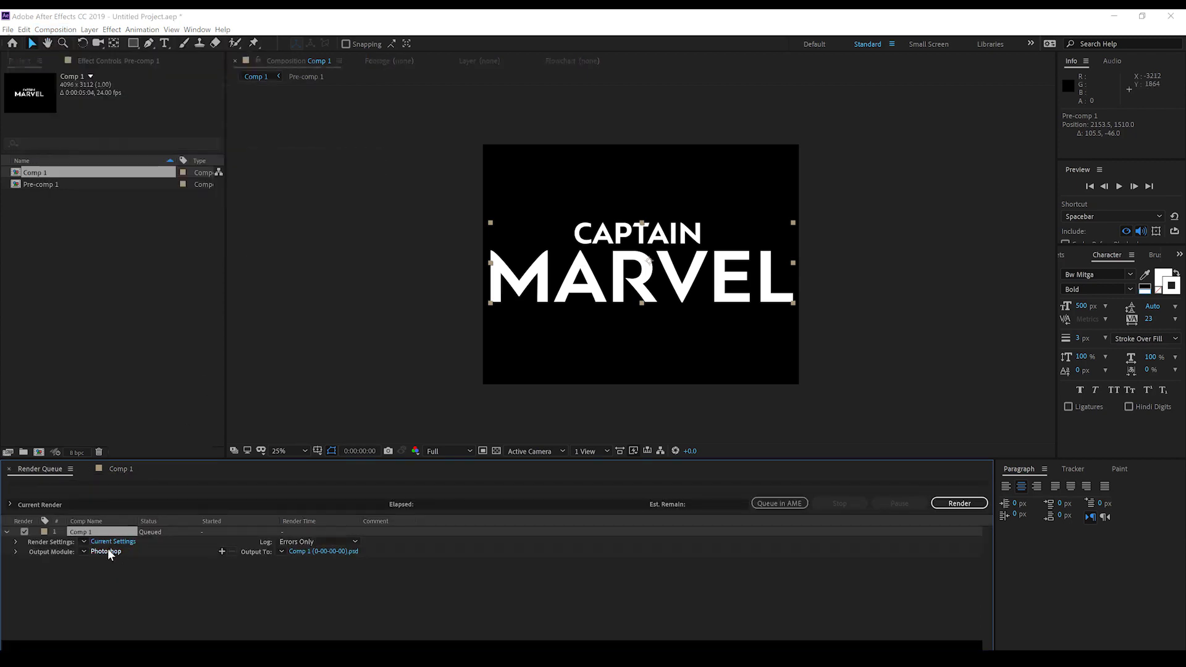
left_click(166, 79)
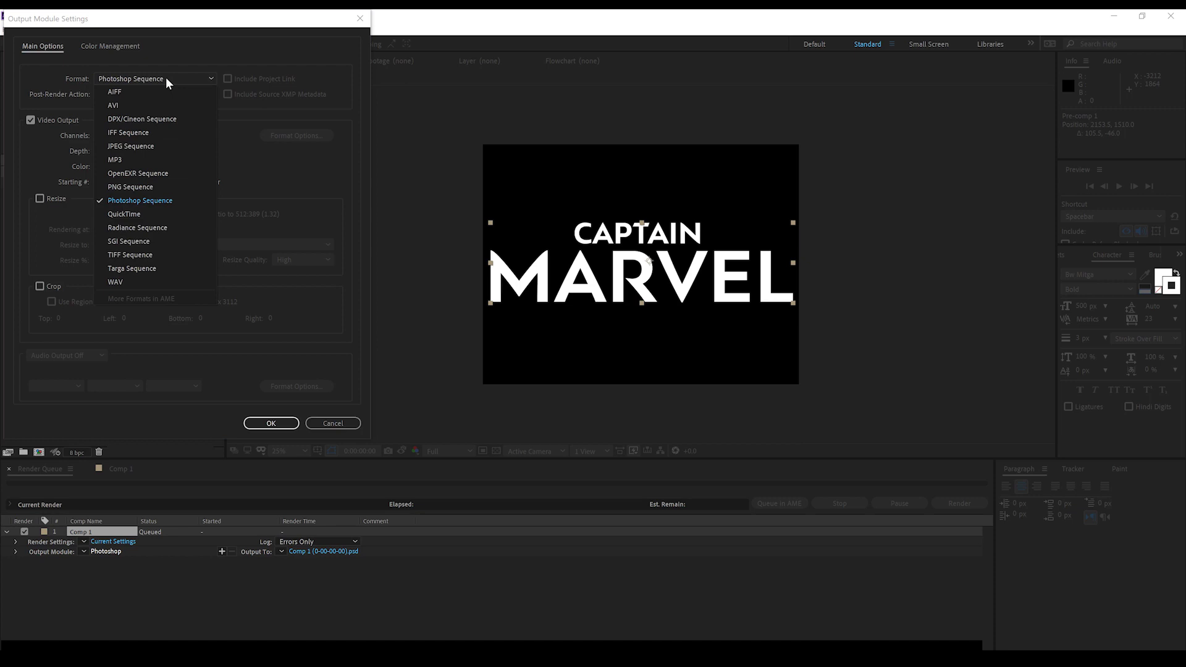
left_click(136, 186)
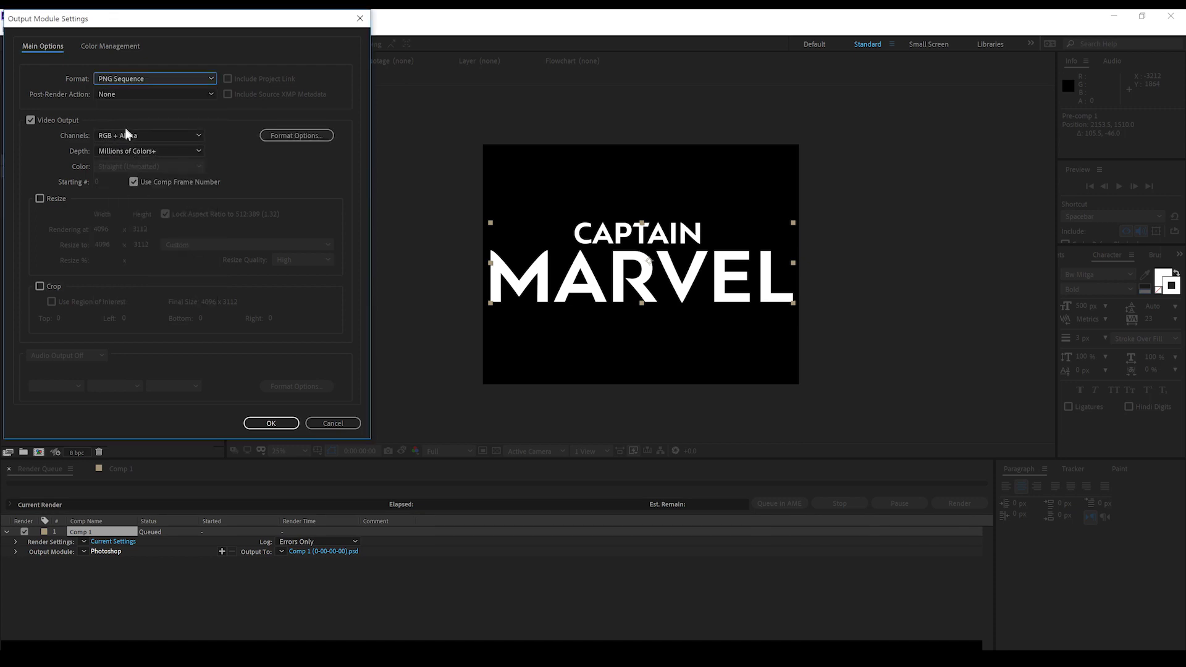
left_click(276, 426)
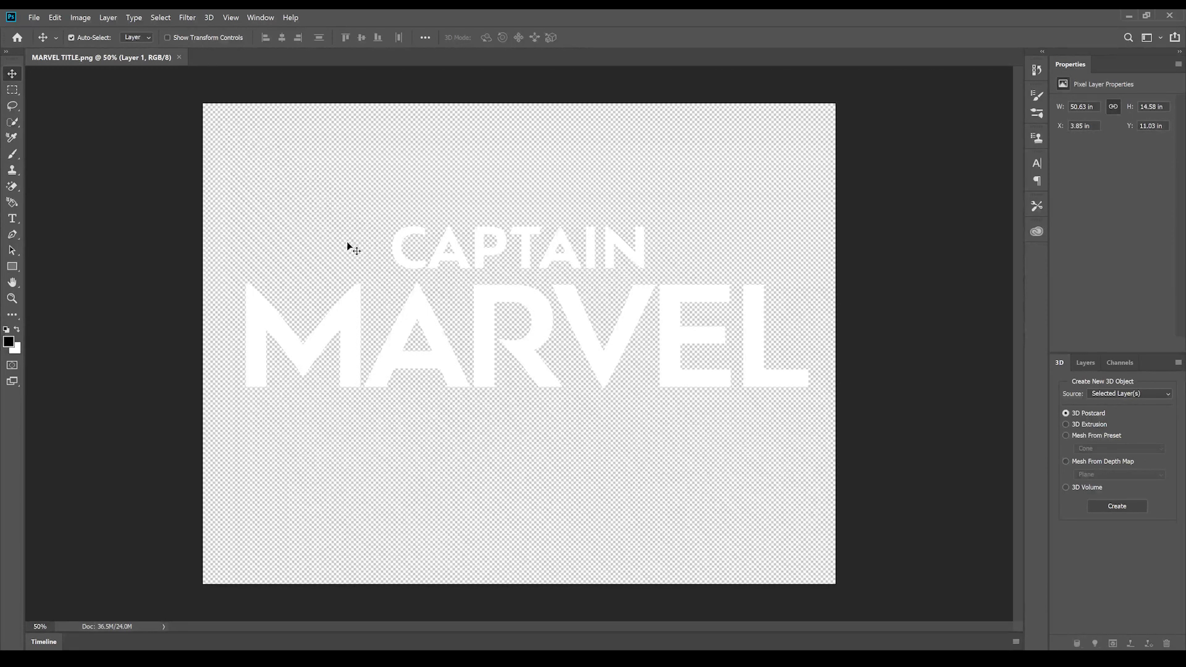
Apply New 3D Extrusion to the title layer, with depth 5 and the Inflate shape preset.
left_click(210, 18)
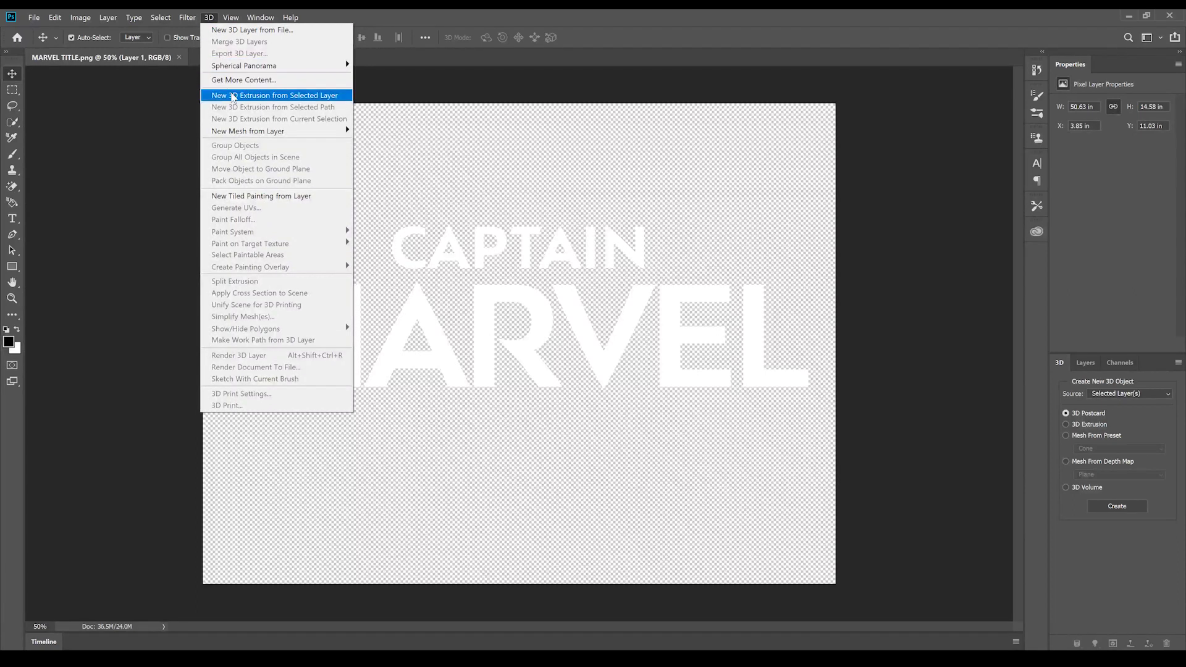
left_click(257, 96)
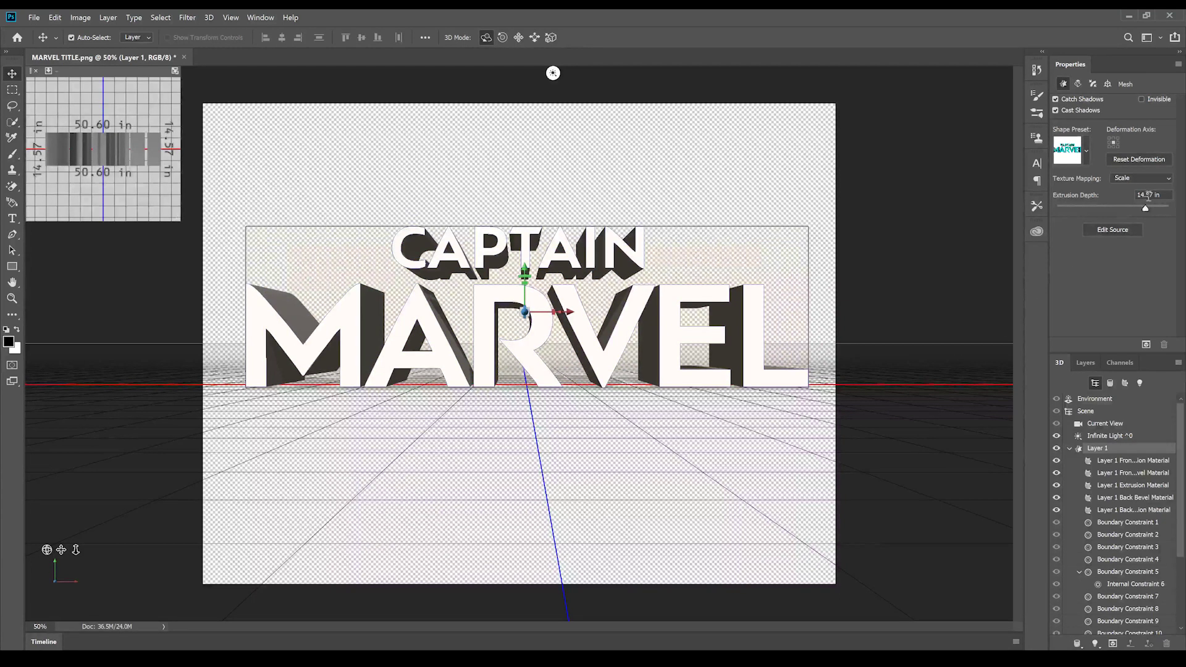
left_click_drag(1167, 194, 1129, 195)
type("5")
key("Return")
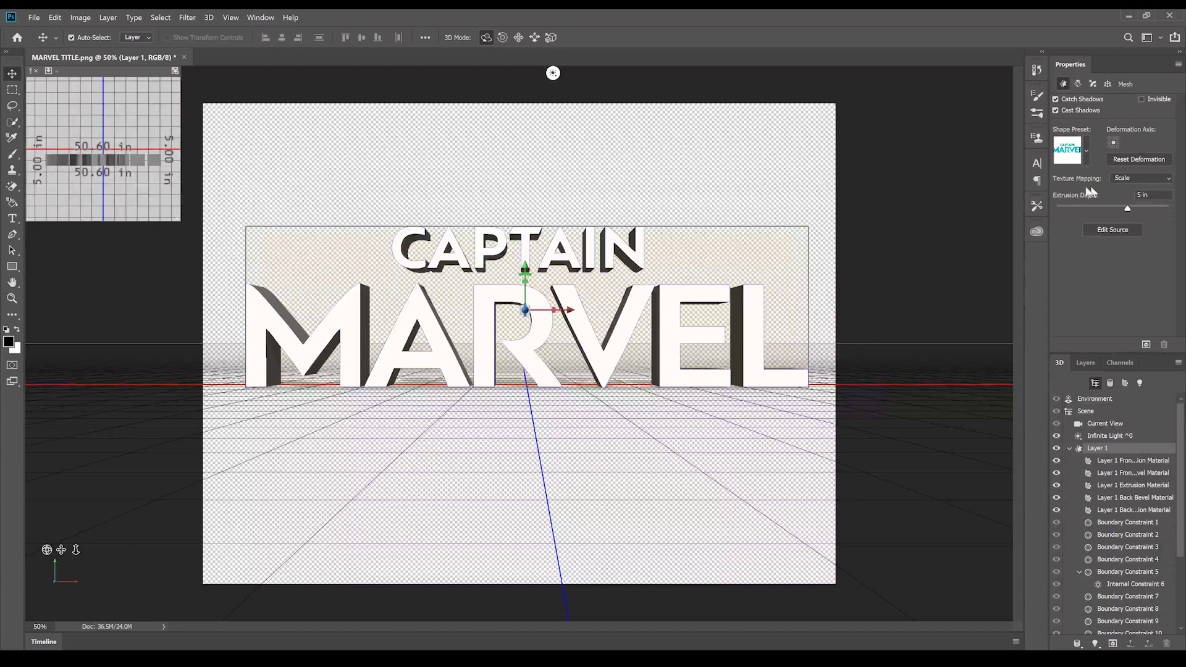
left_click(1086, 154)
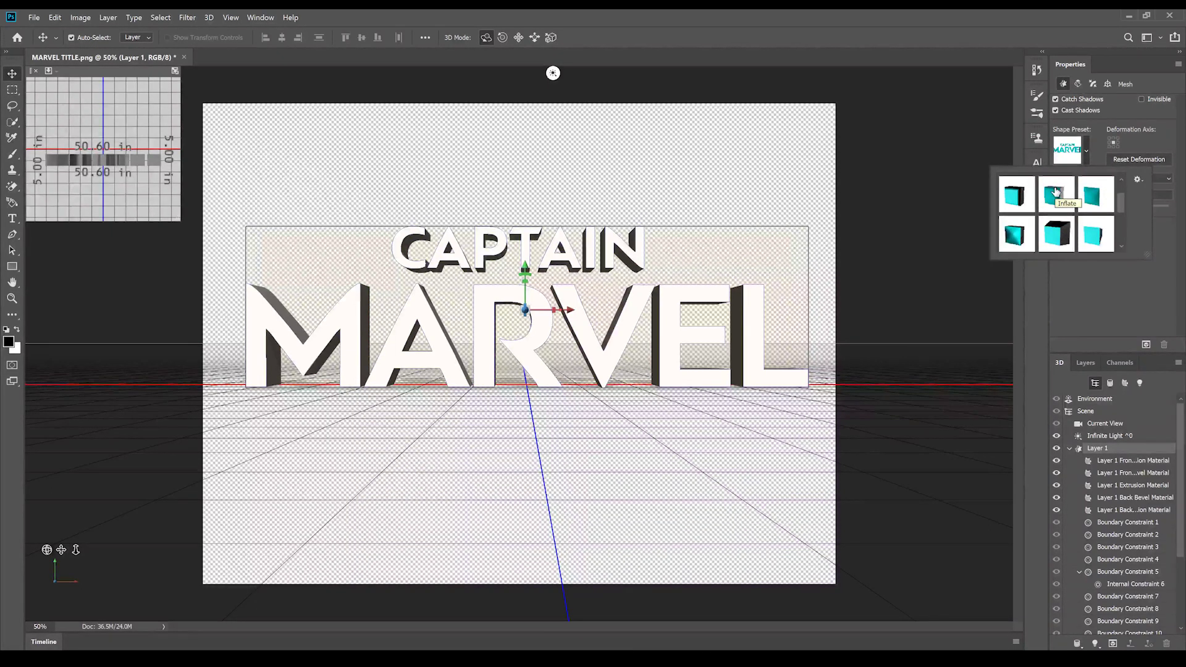
left_click(1056, 193)
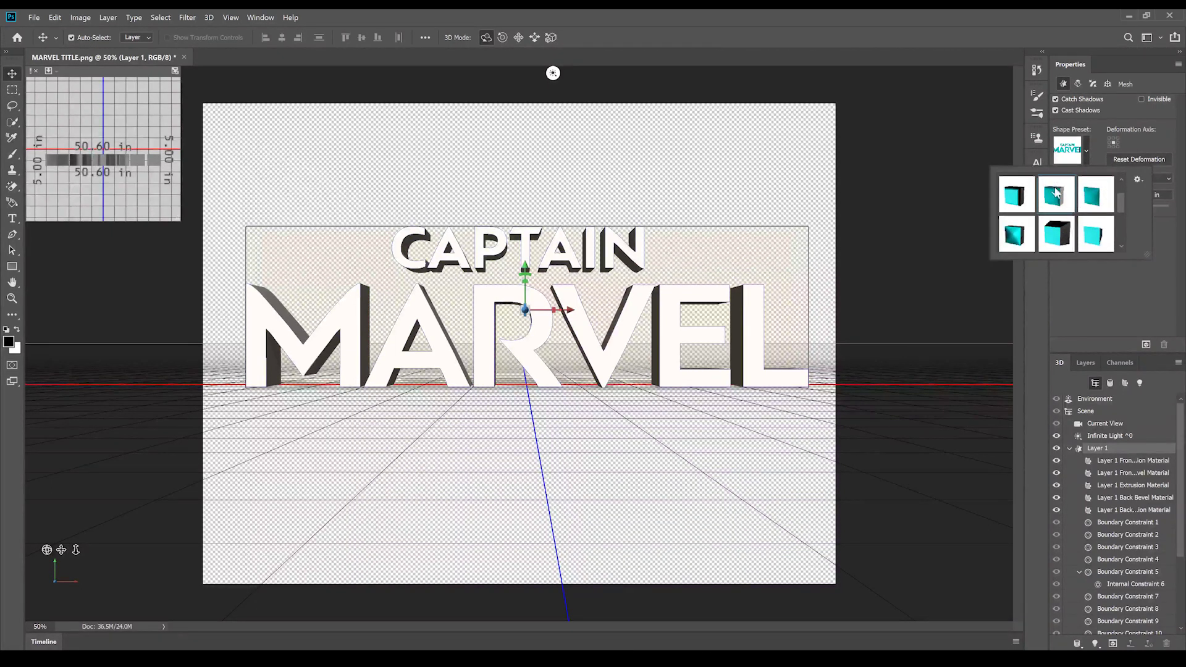
Set the cap Bevel Width to 100% and Bevel Angle to 36°, then orbit to inspect.
left_click(1094, 83)
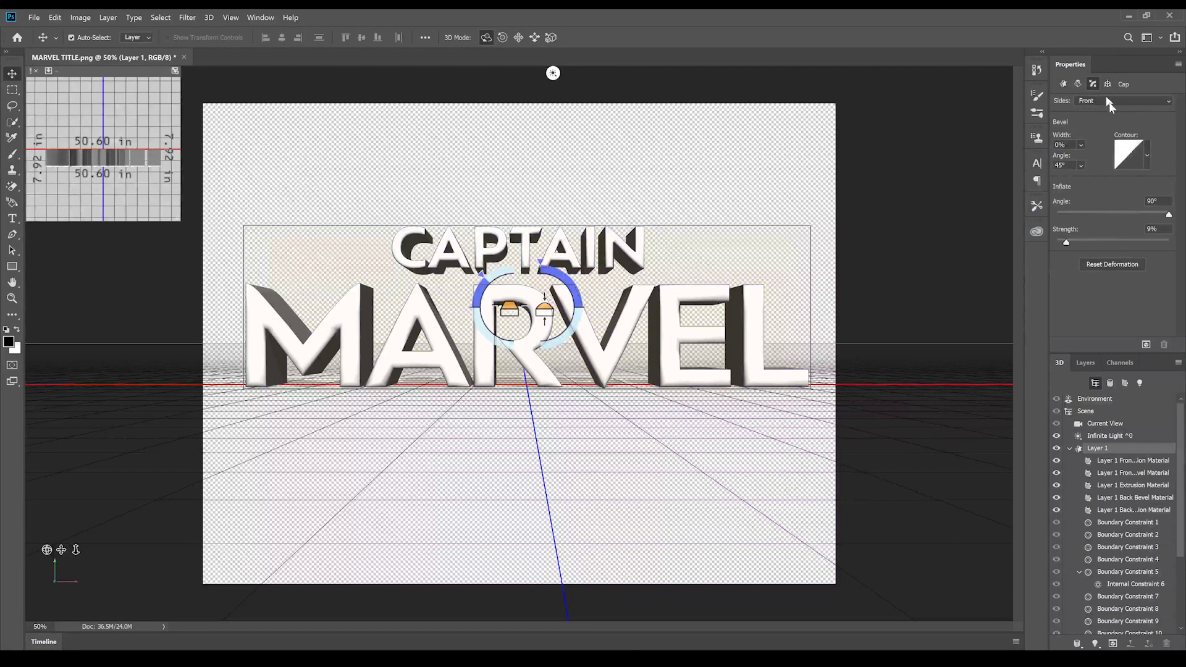
left_click(1082, 146)
left_click_drag(1086, 162, 1157, 161)
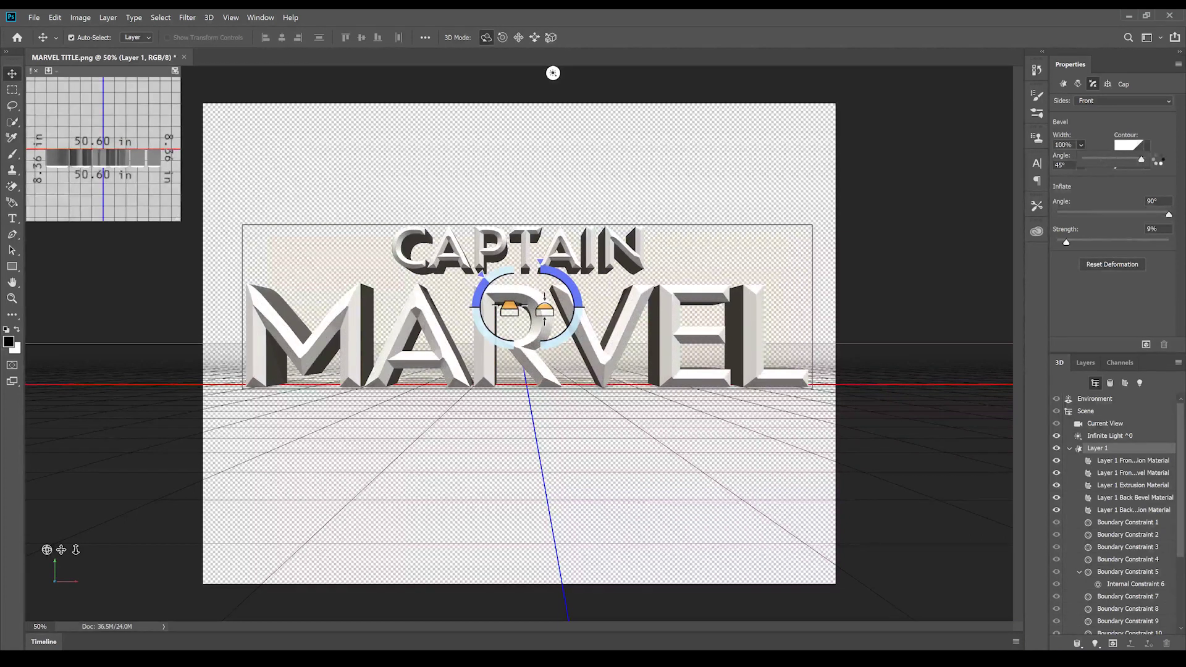
left_click(1071, 165)
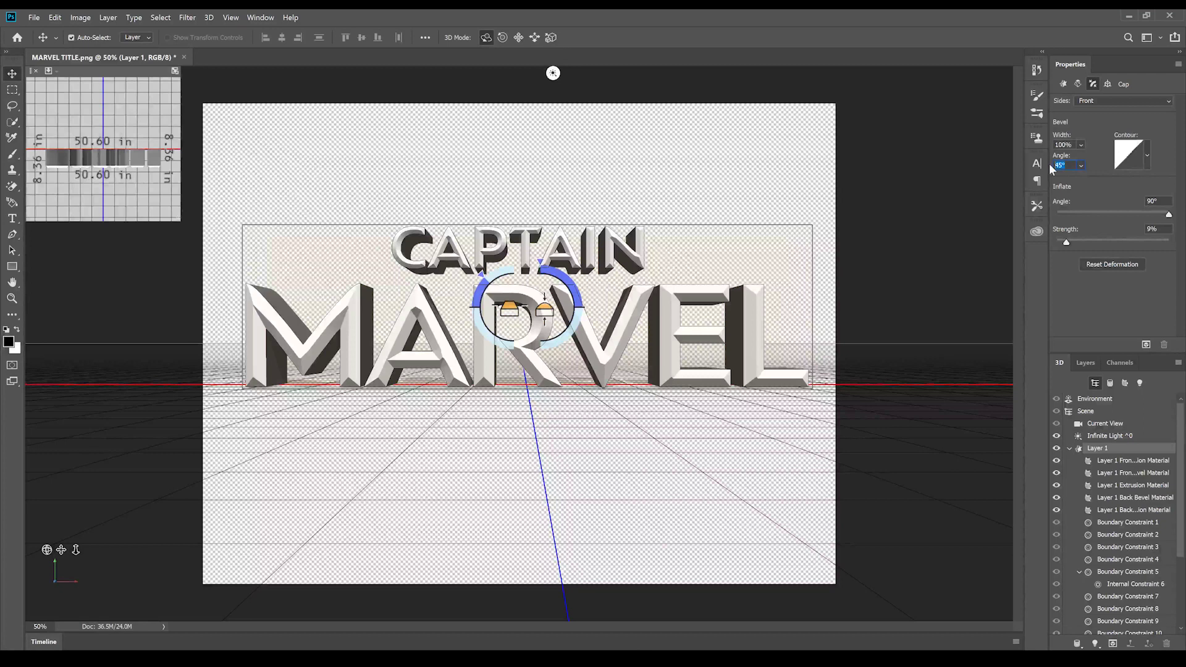
type("36")
key("Return")
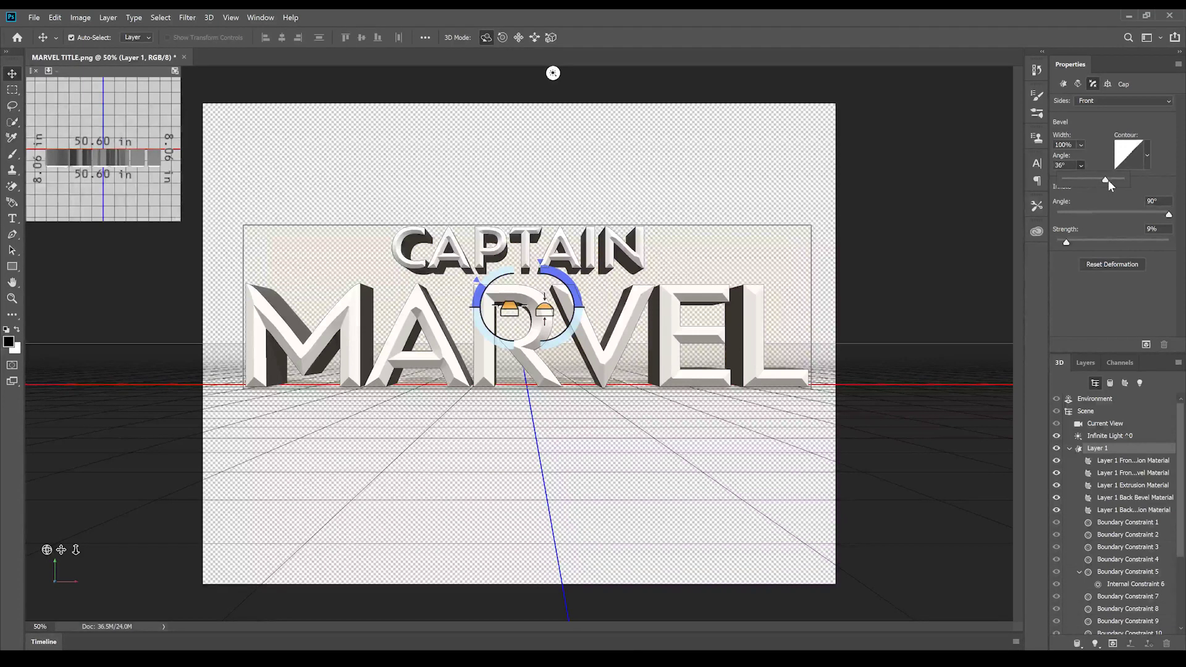
mouse_move(1108, 179)
left_mouse_down()
mouse_move(1124, 181)
mouse_move(1107, 179)
left_mouse_up()
mouse_move(641, 177)
left_mouse_down()
mouse_move(680, 177)
mouse_move(627, 178)
mouse_move(667, 180)
mouse_move(638, 154)
mouse_move(624, 172)
mouse_move(643, 191)
mouse_move(665, 172)
mouse_move(640, 180)
left_mouse_up()
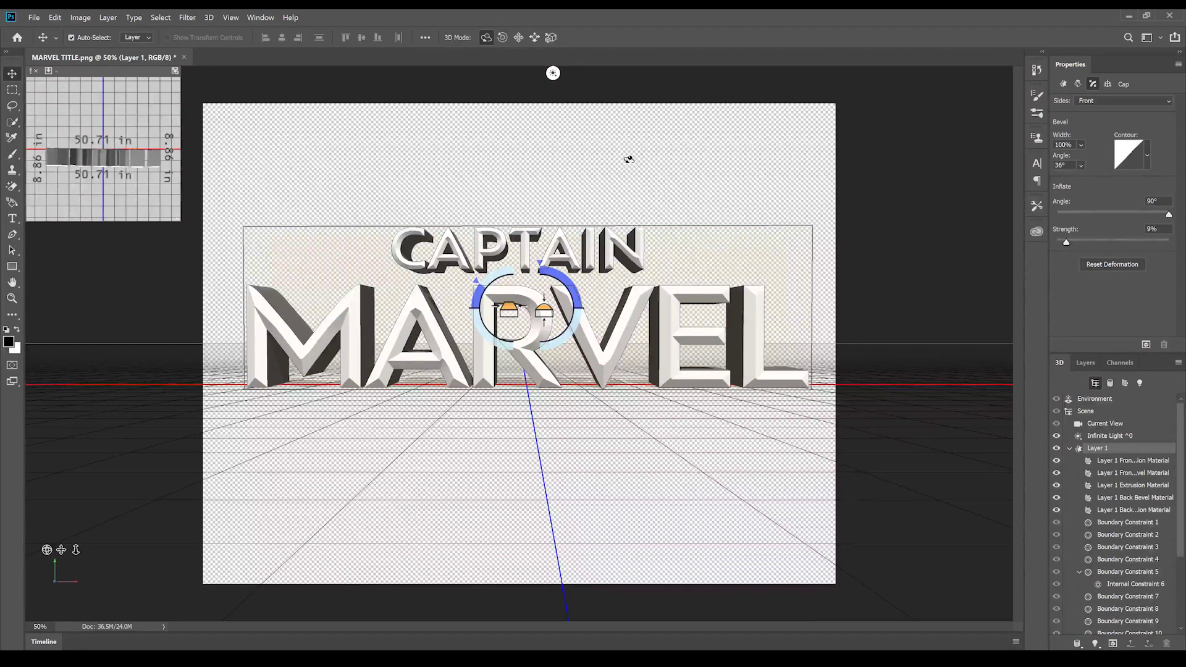
Export the 3D layer with the Wavefront|OBJ file format.
left_click(211, 17)
mouse_move(215, 67)
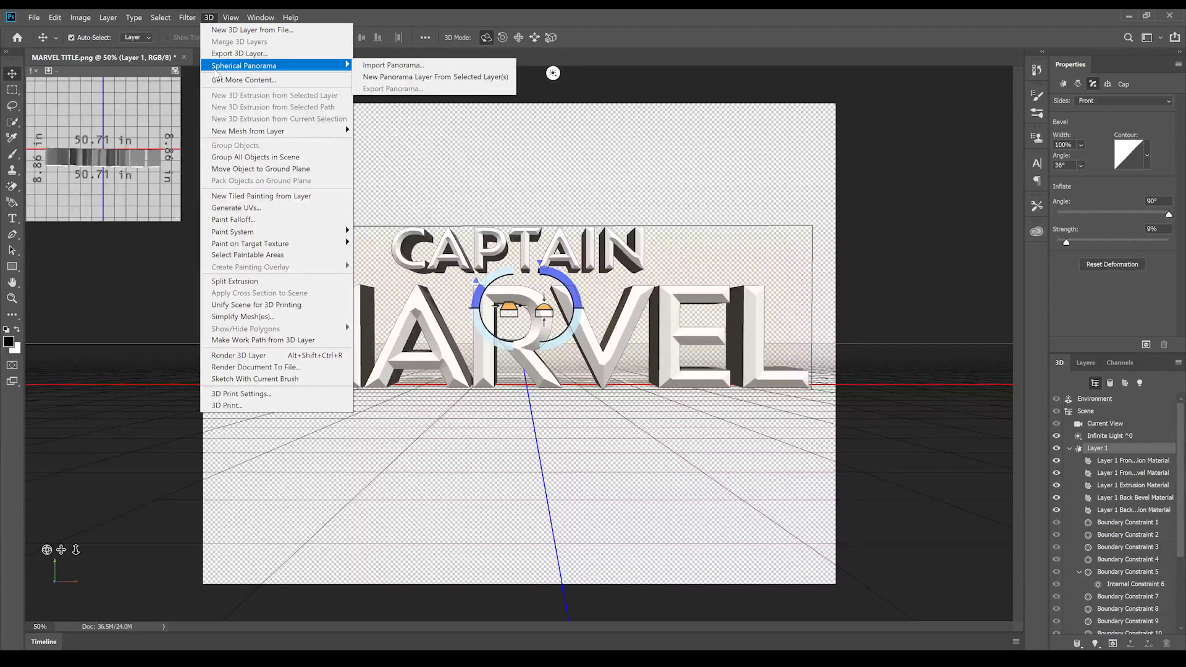
left_click(238, 53)
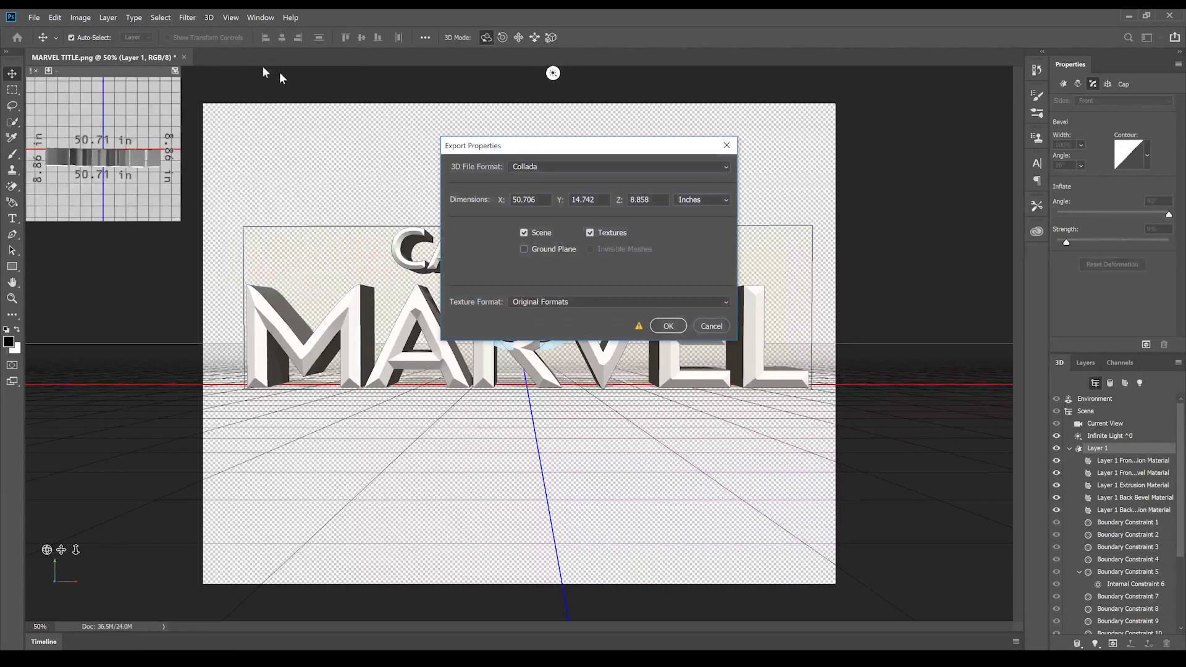
left_click(549, 171)
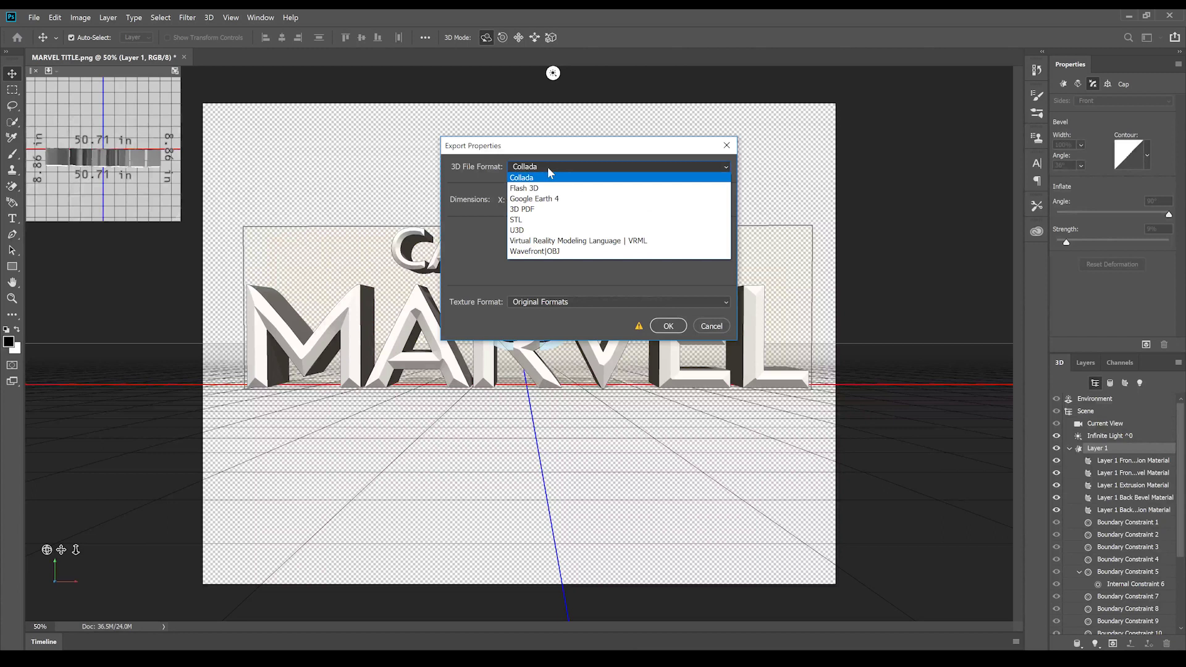
left_click(556, 251)
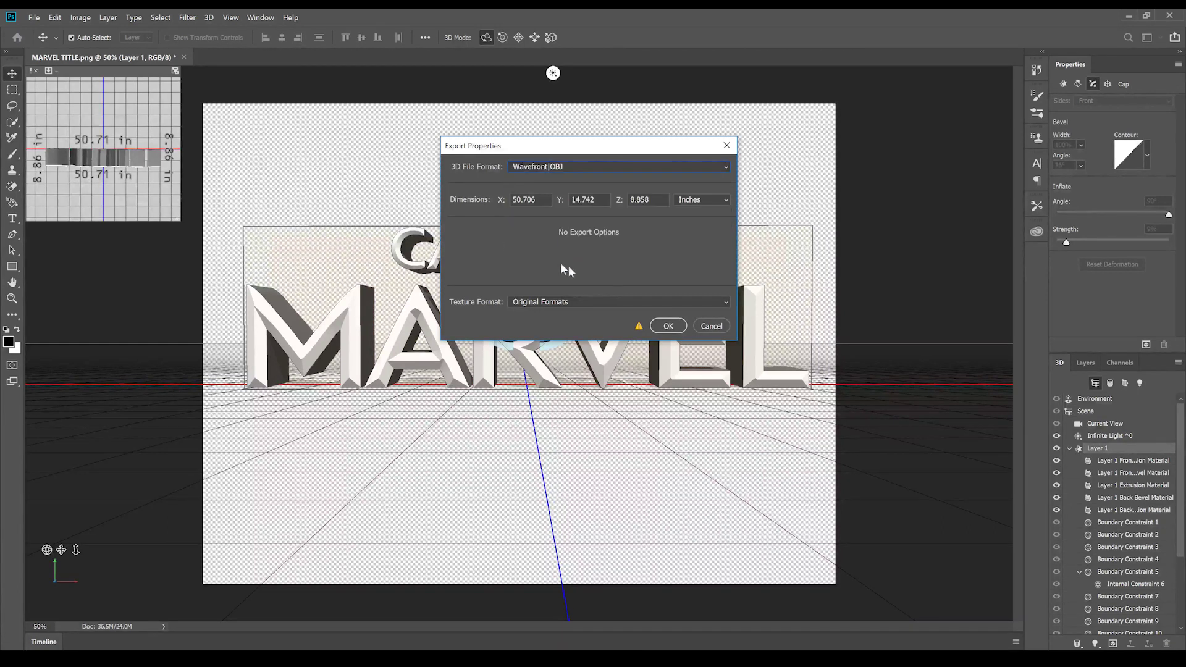
left_click(666, 327)
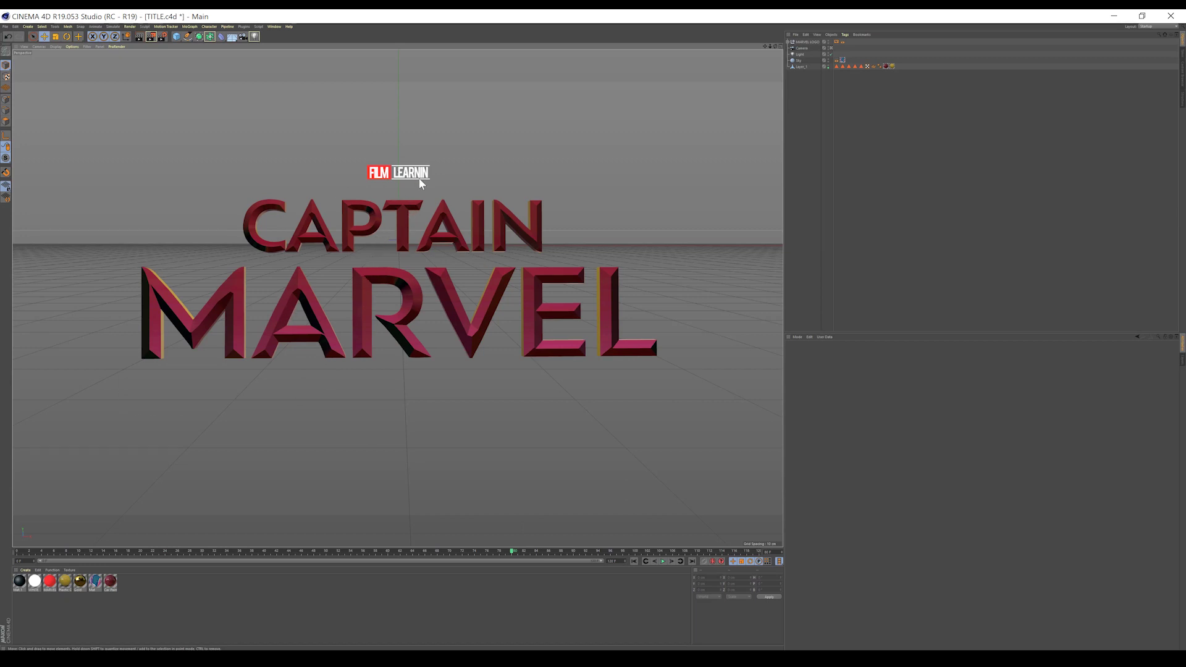
Merge MARVEL TITLE.obj into the current scene via File > Merge.
left_click(5, 27)
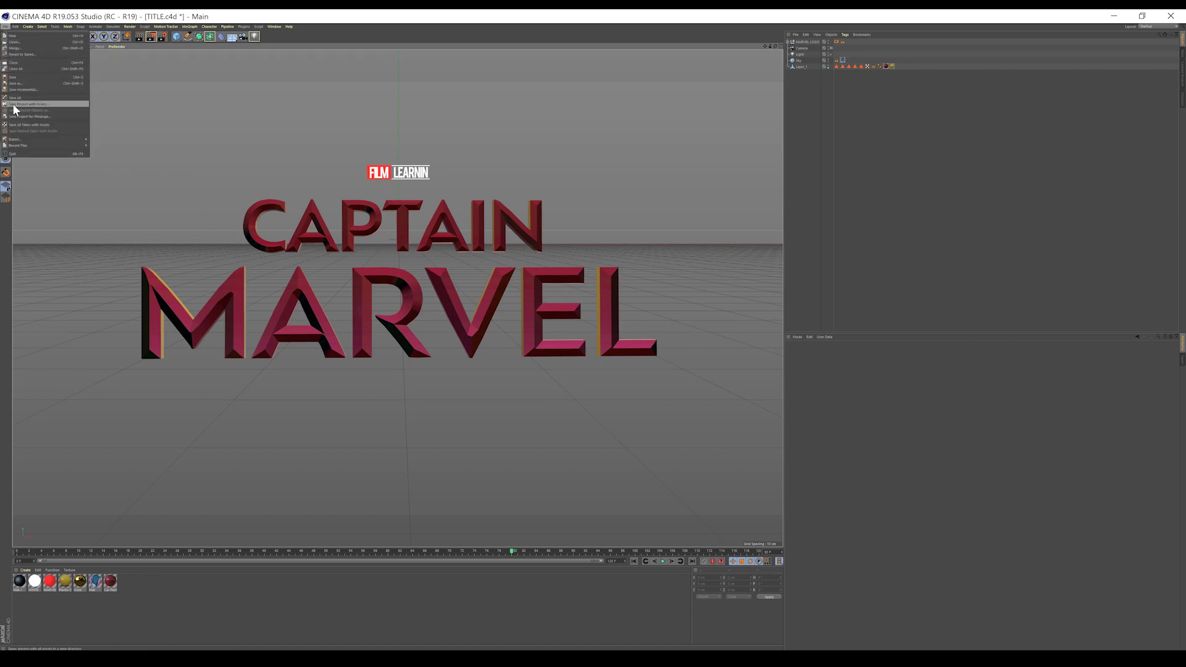
left_click(18, 48)
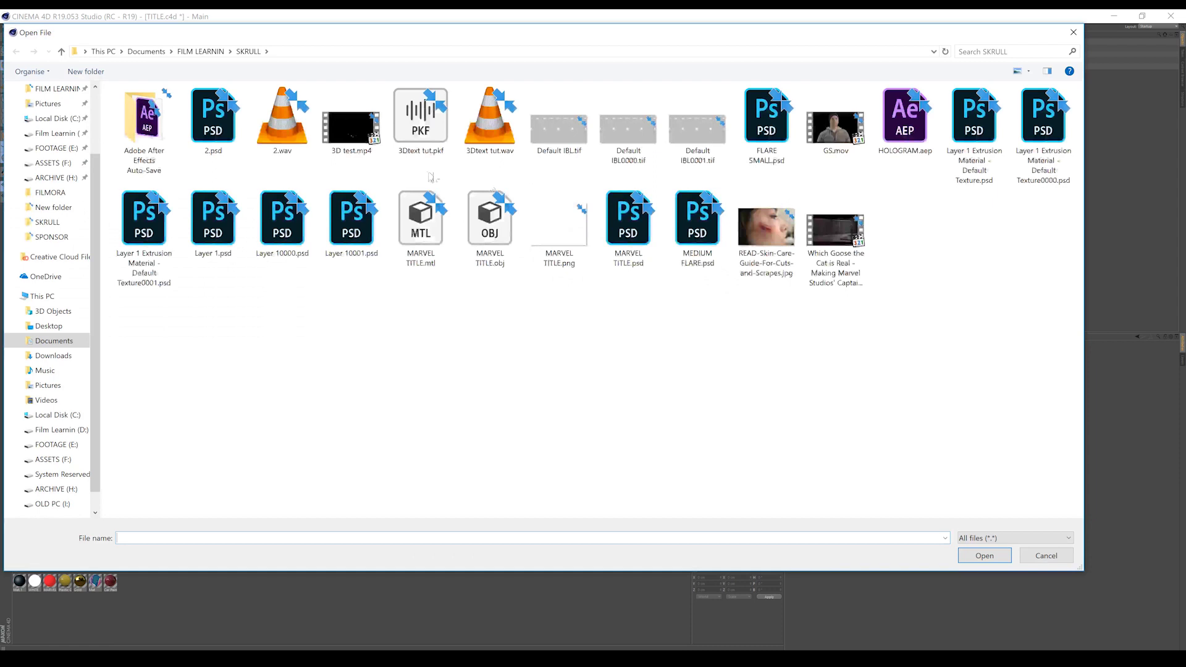
left_click(488, 223)
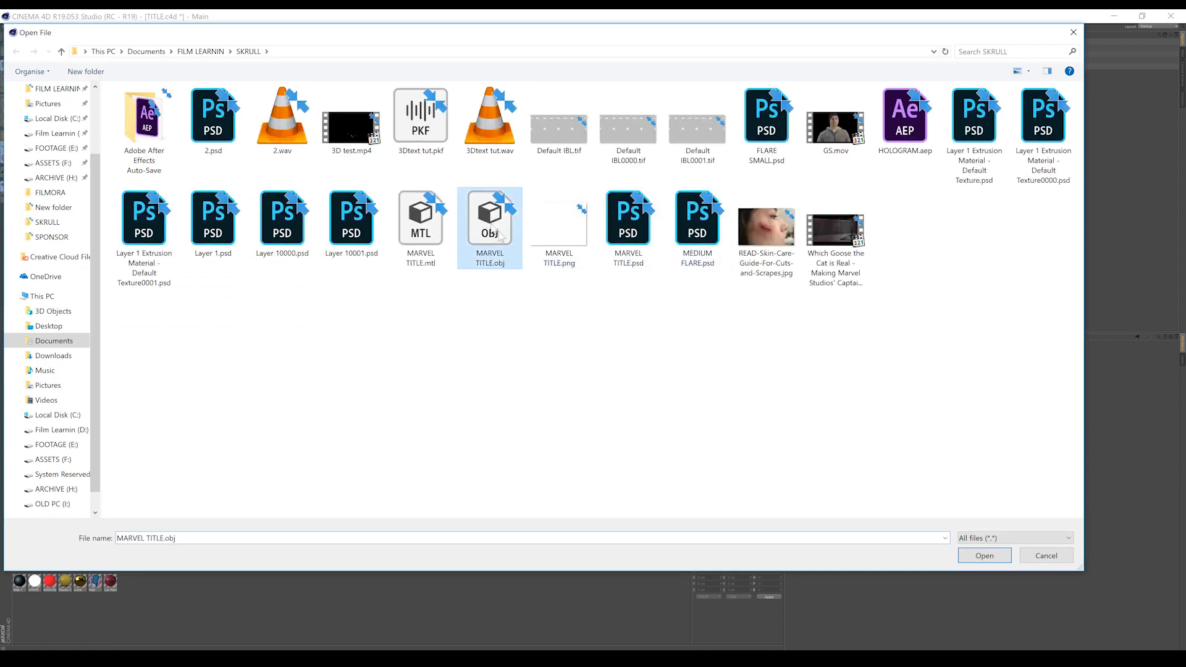
left_click(996, 559)
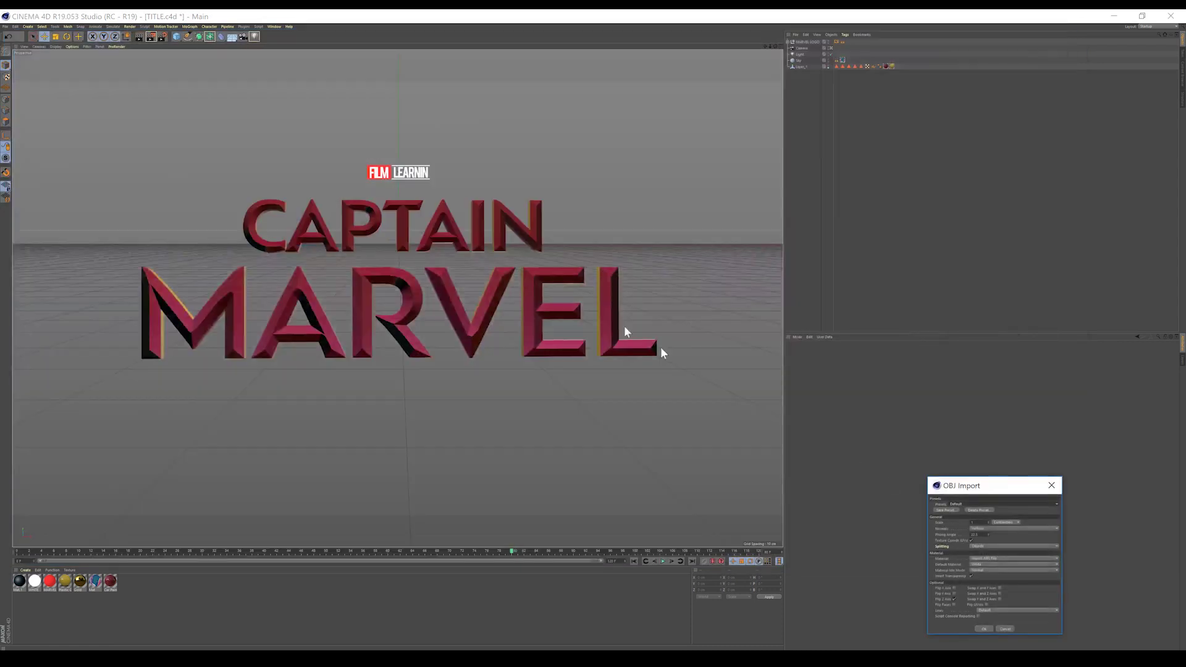
Import the model, then delete Layer_1's texture tags and the imported Layer 1 materials.
left_click(984, 629)
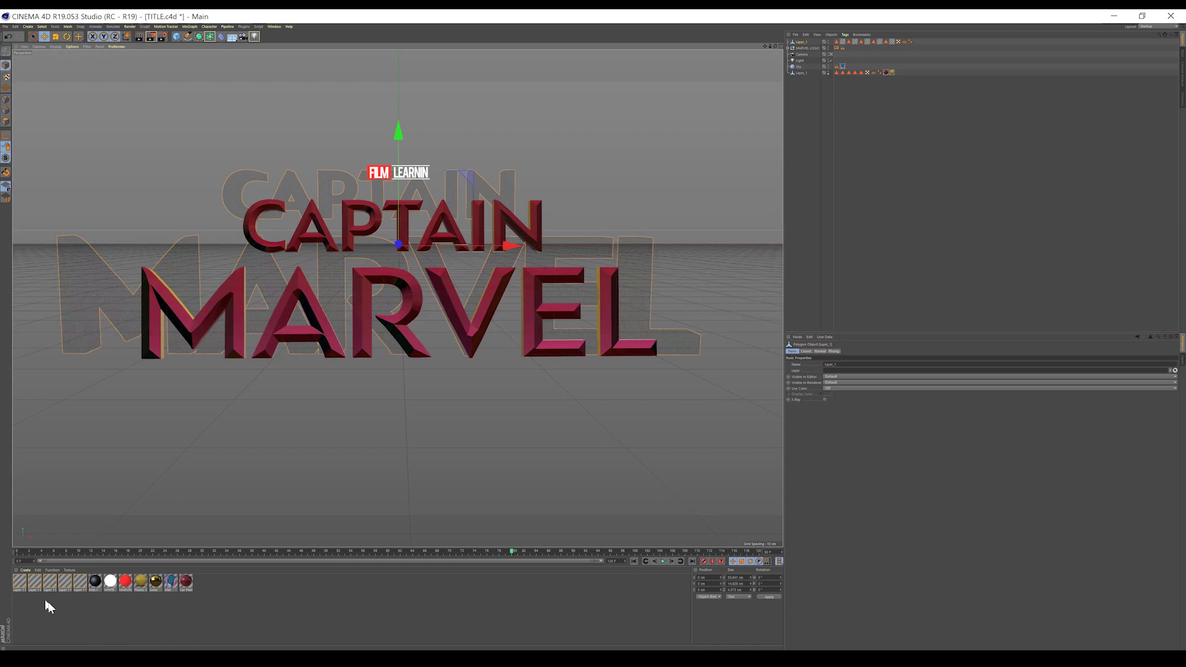
left_click(879, 42, "ctrl")
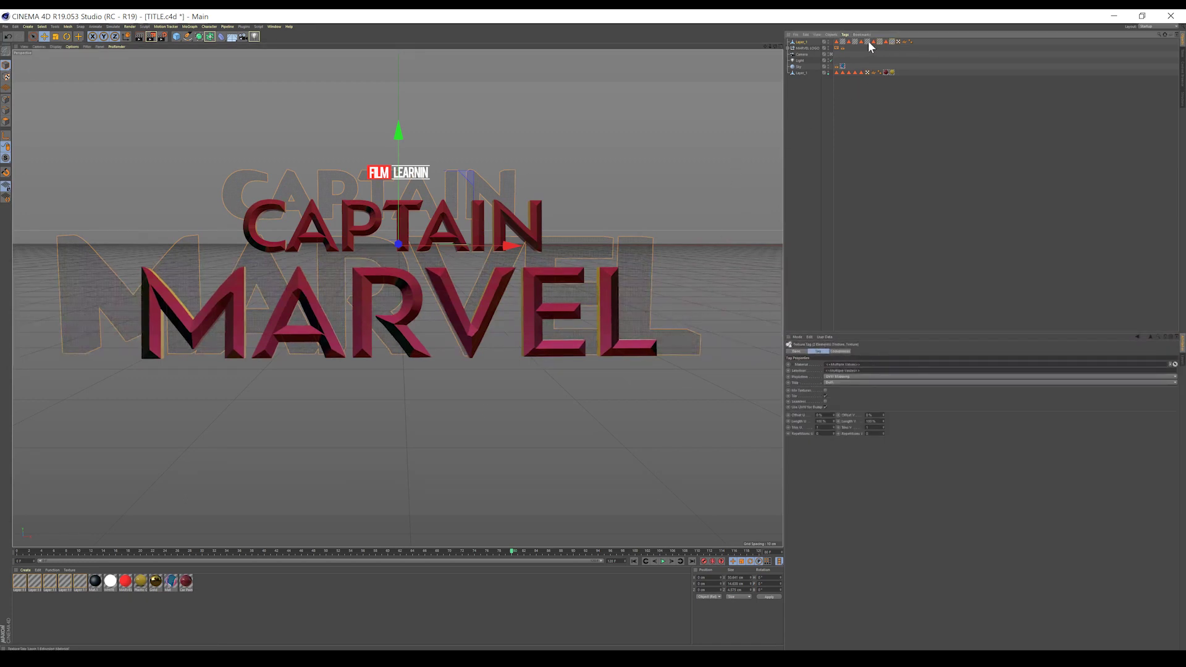
left_click(855, 42, "ctrl")
left_click(843, 42, "ctrl")
key("Delete")
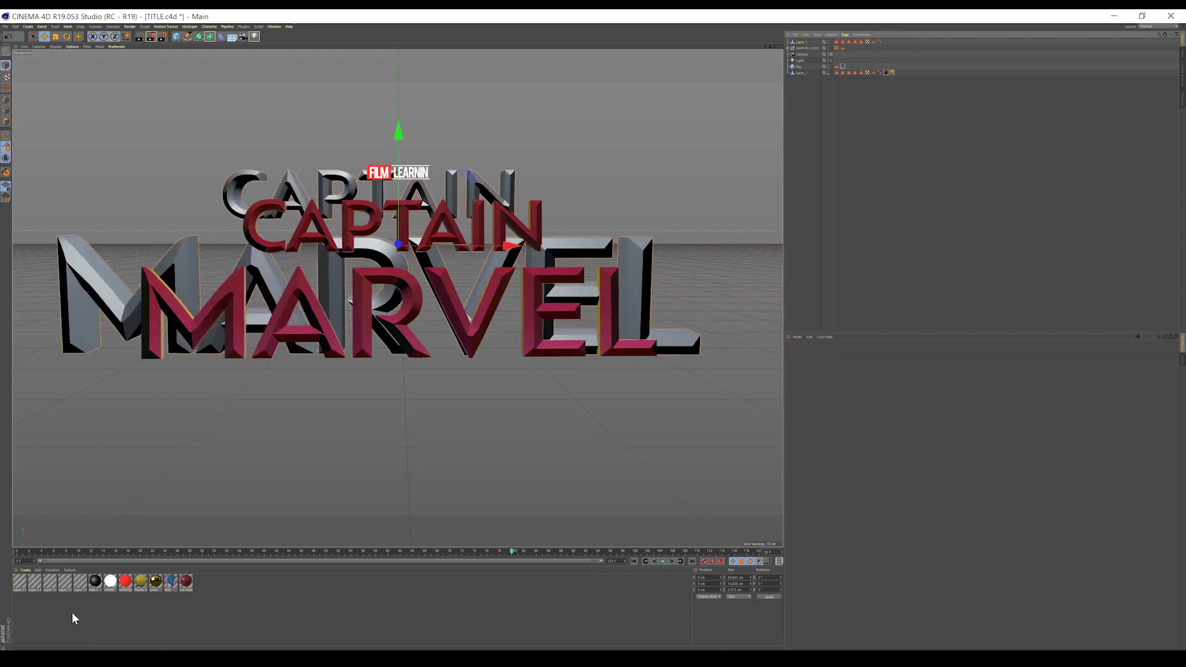
left_click_drag(81, 608, 16, 587)
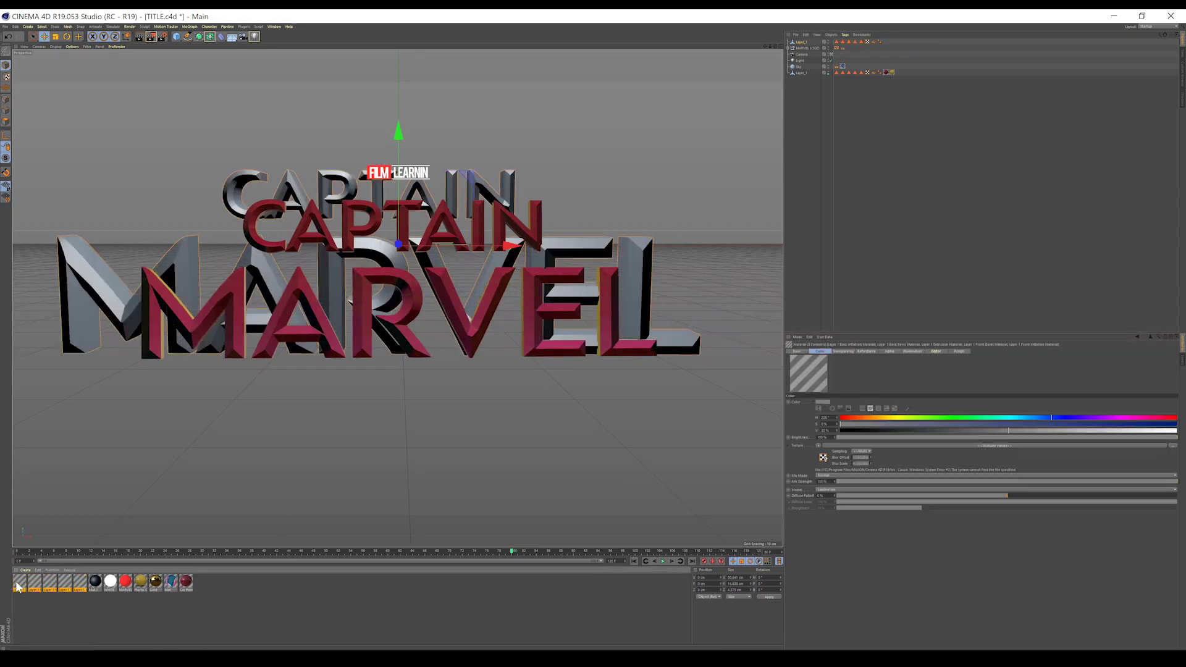
key("Delete")
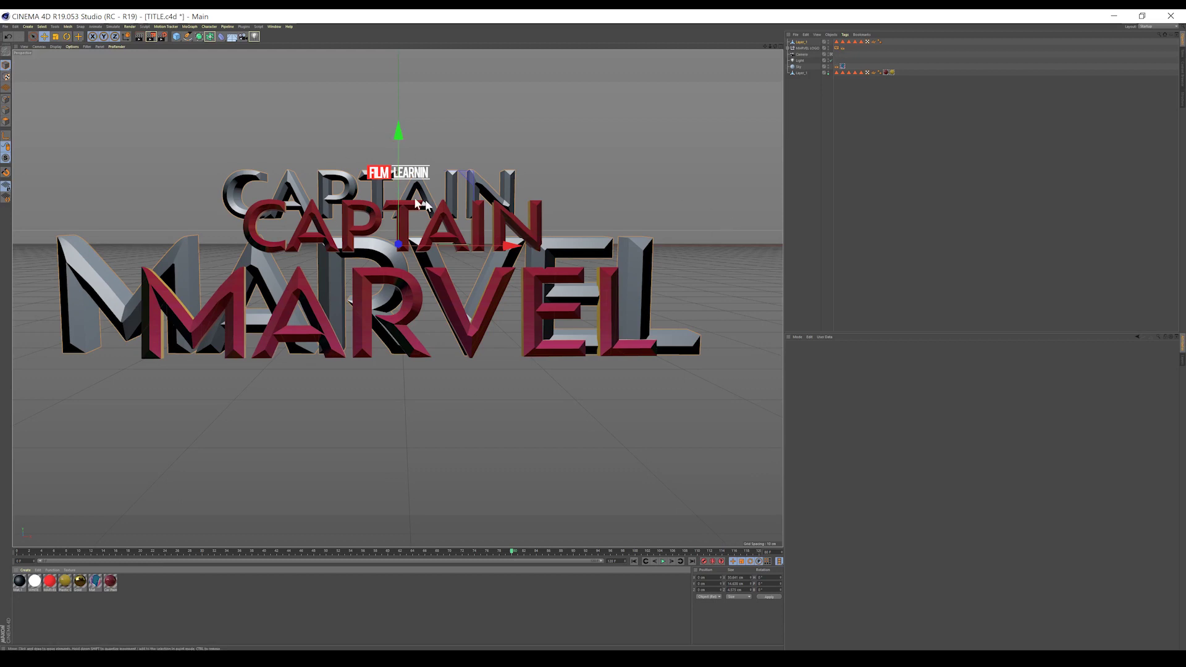
In the Top view, move the imported title's pivot axis about 279 cm toward the camera.
left_click(776, 46)
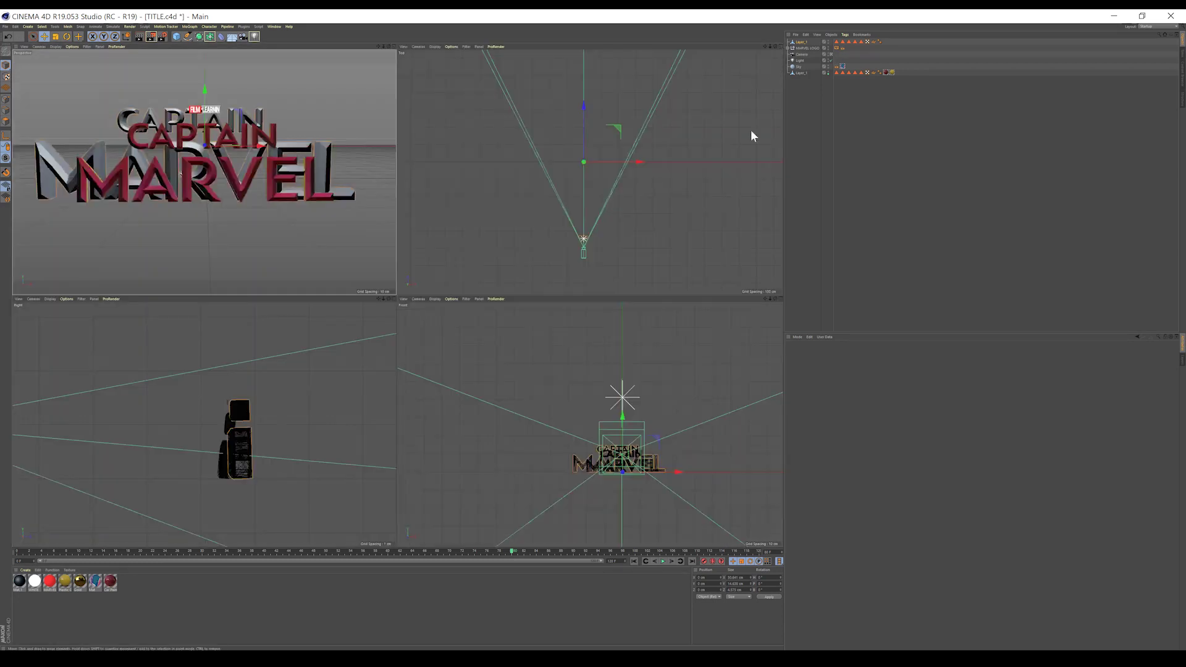
left_click(780, 46)
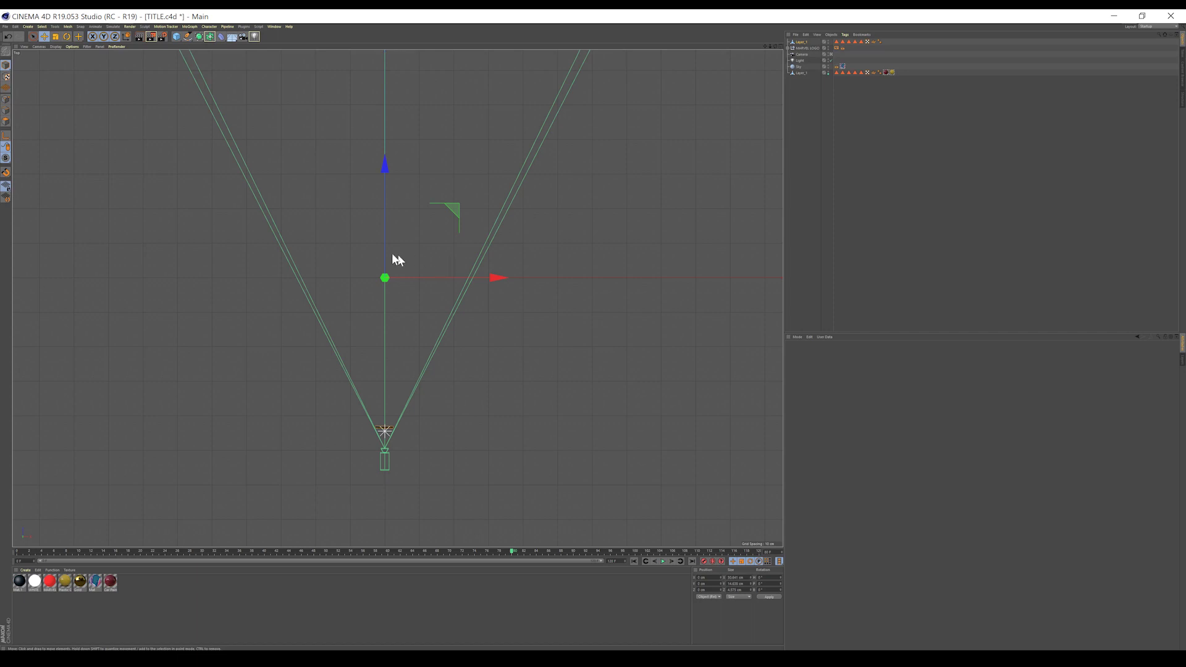
left_click(6, 136)
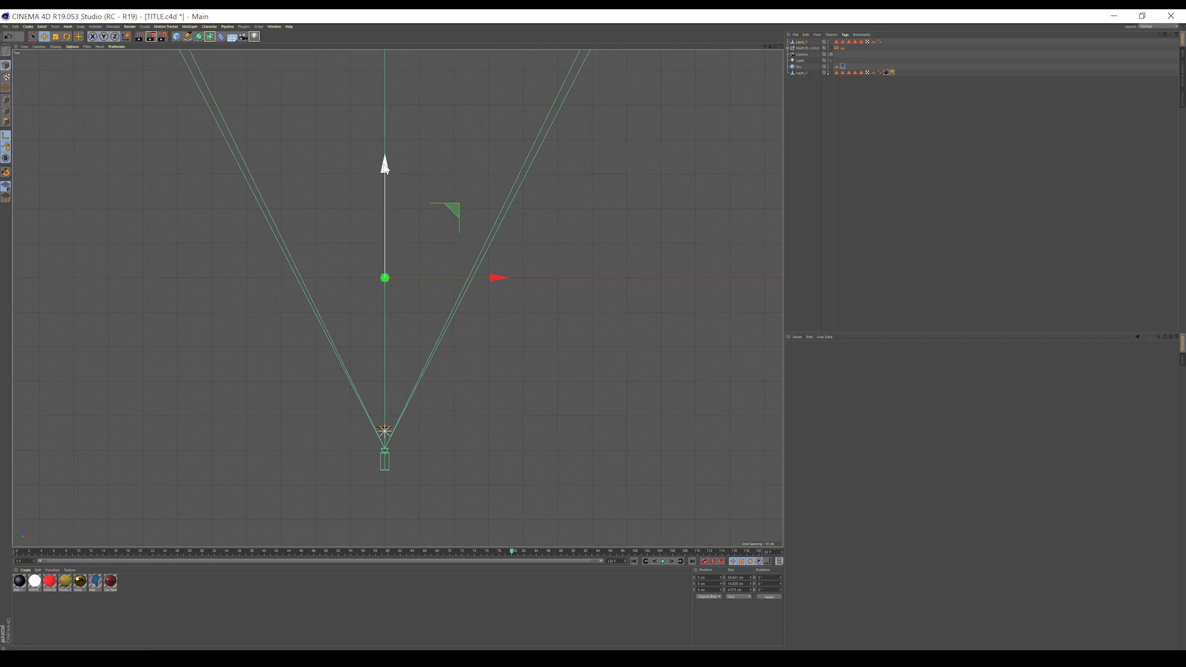
left_click_drag(384, 166, 388, 314)
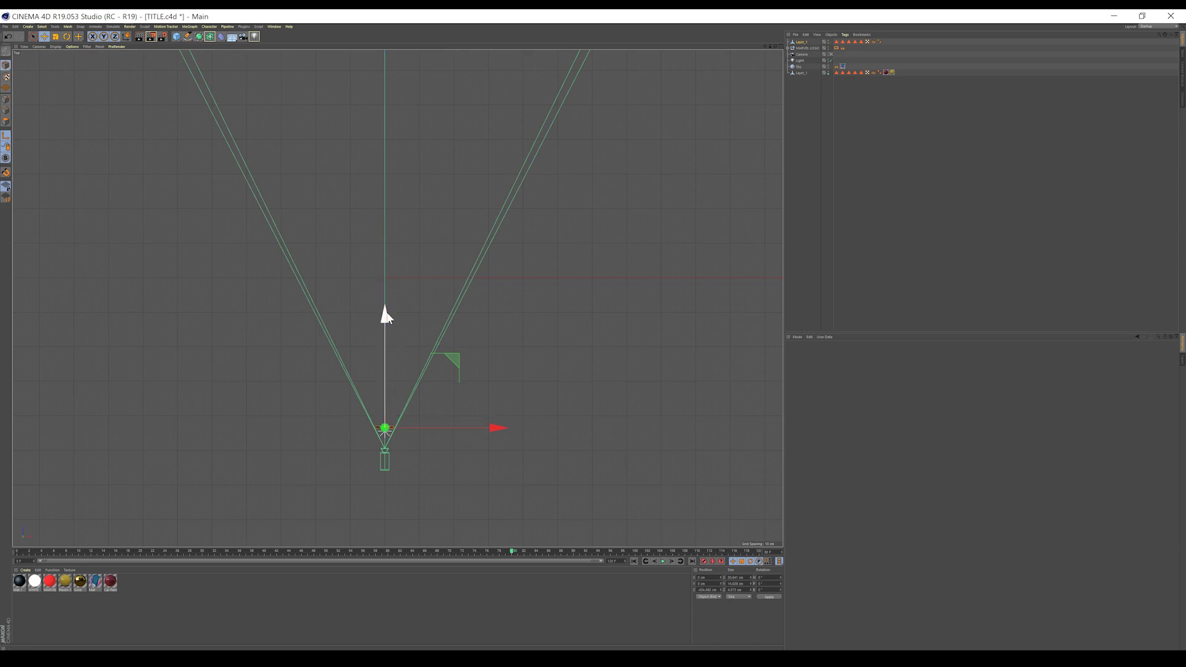
In the Front view, raise the imported title about 5 cm on Y.
left_click(776, 46)
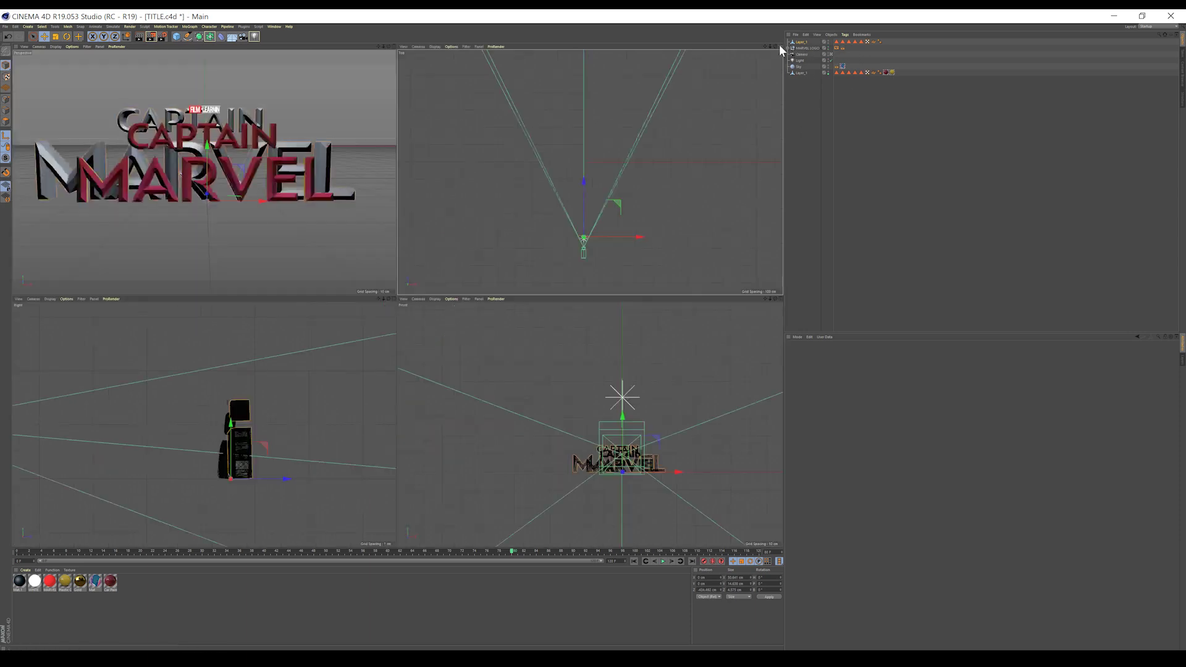
left_click(777, 298)
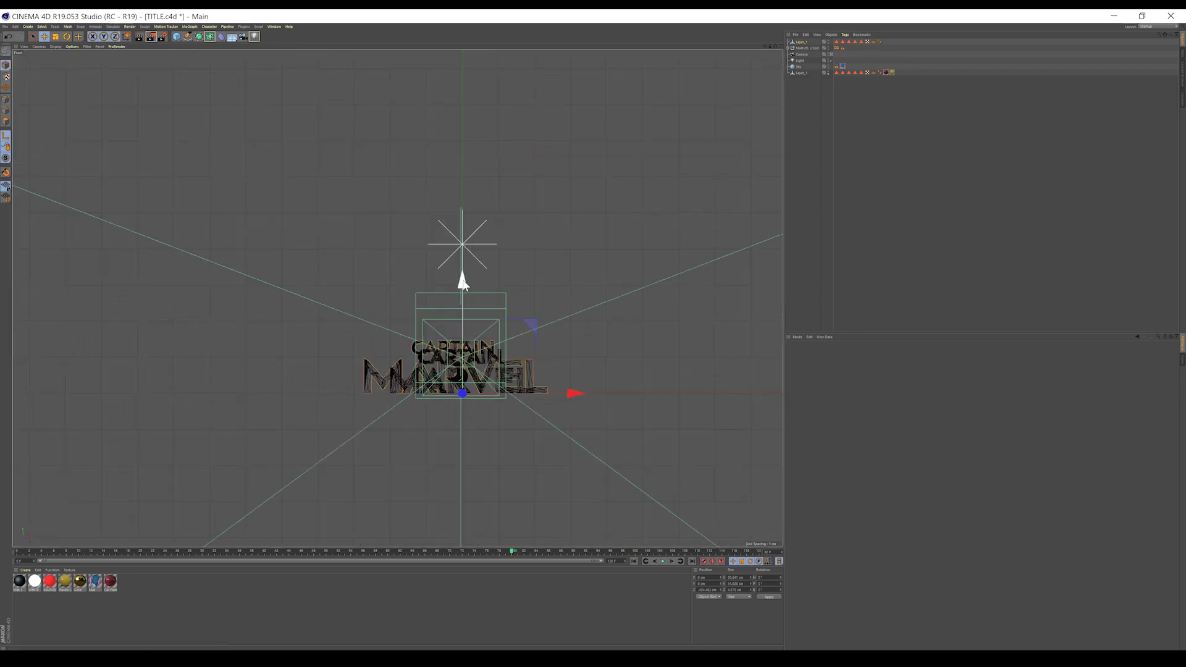
left_click_drag(462, 271, 468, 247)
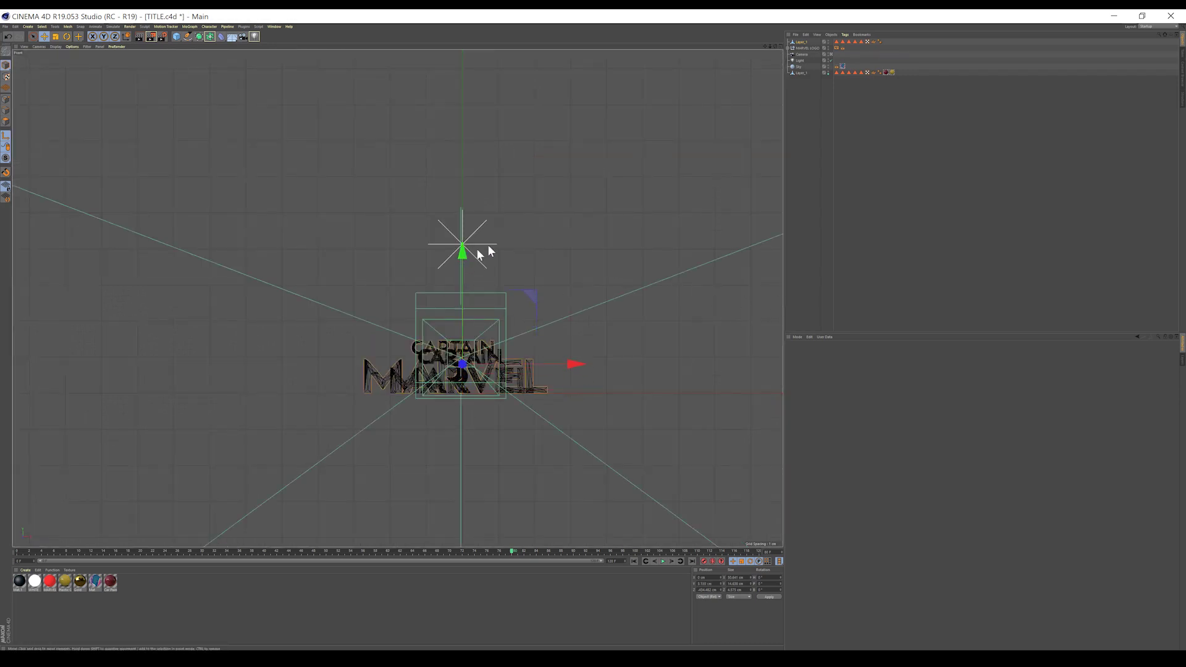
left_click(776, 47)
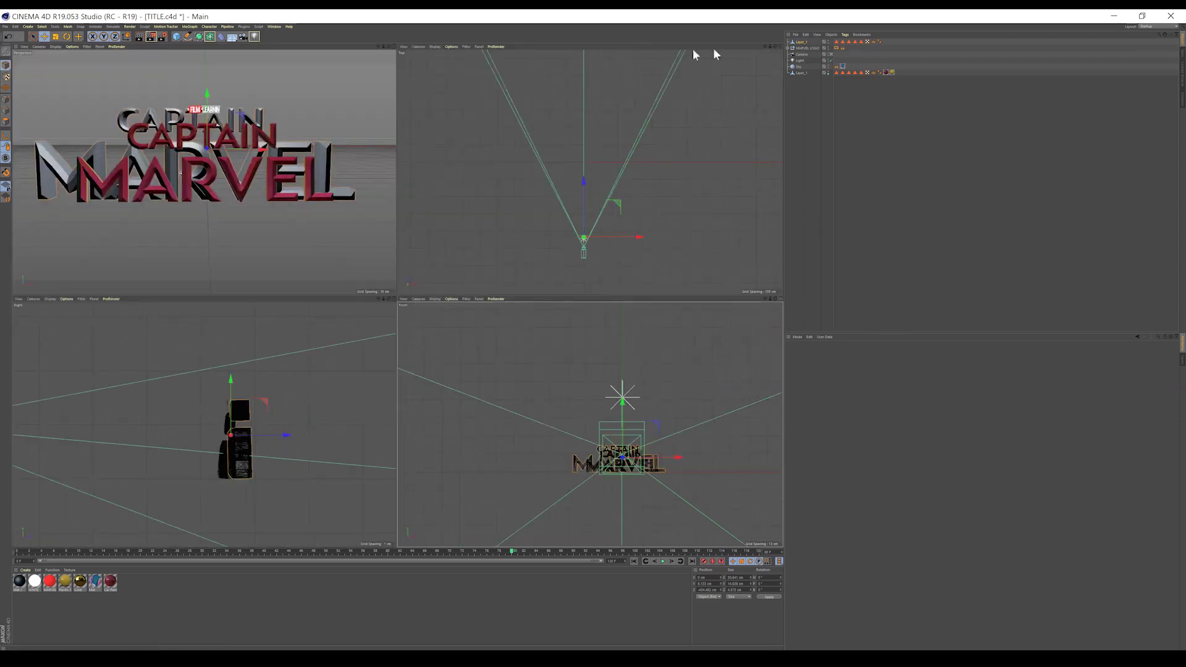
left_click(394, 46)
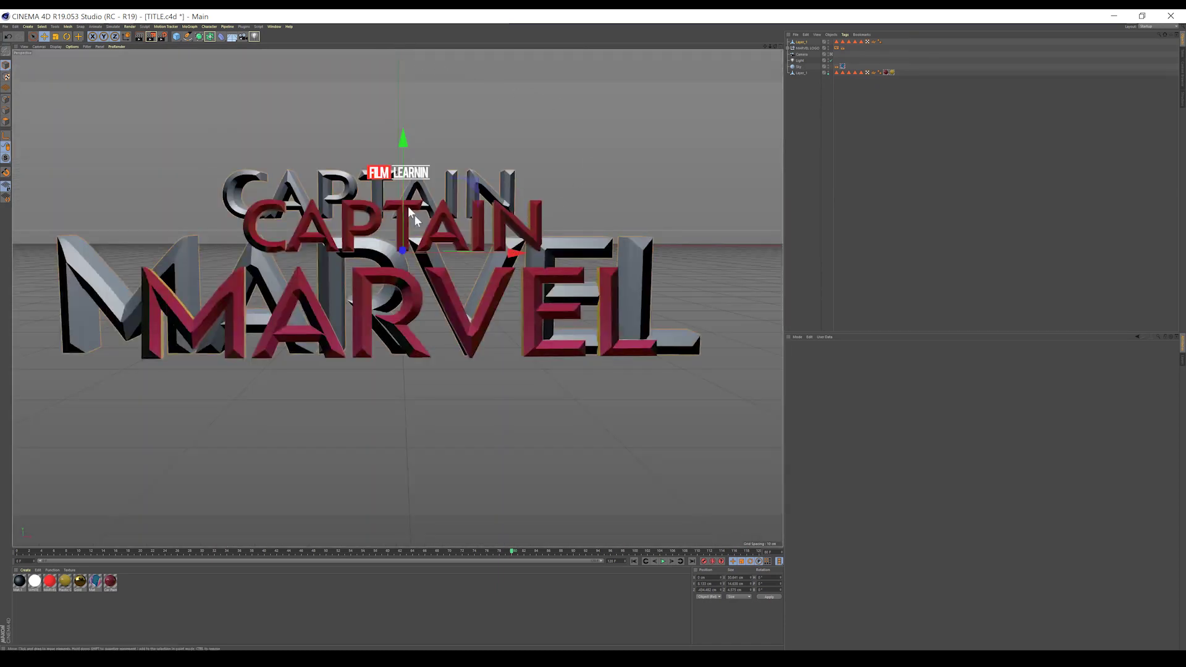
Shift the logo slightly in depth, shrink it to about 98.5%, and nudge it into place.
left_click(776, 46)
left_click_drag(286, 437, 276, 439)
left_click(67, 37)
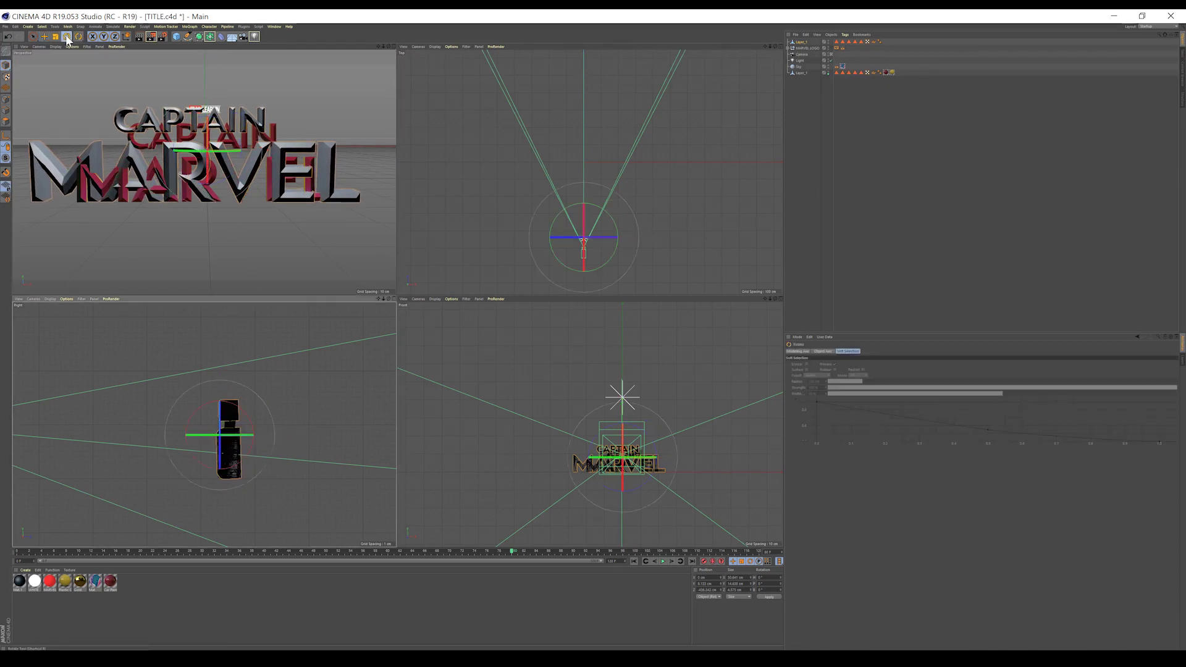
left_click(55, 37)
left_click_drag(318, 148, 303, 147)
left_click(44, 36)
left_click_drag(233, 134, 268, 98)
Tilt the logo back about 10.6° and rescale it to match the red title.
key("t")
key("e")
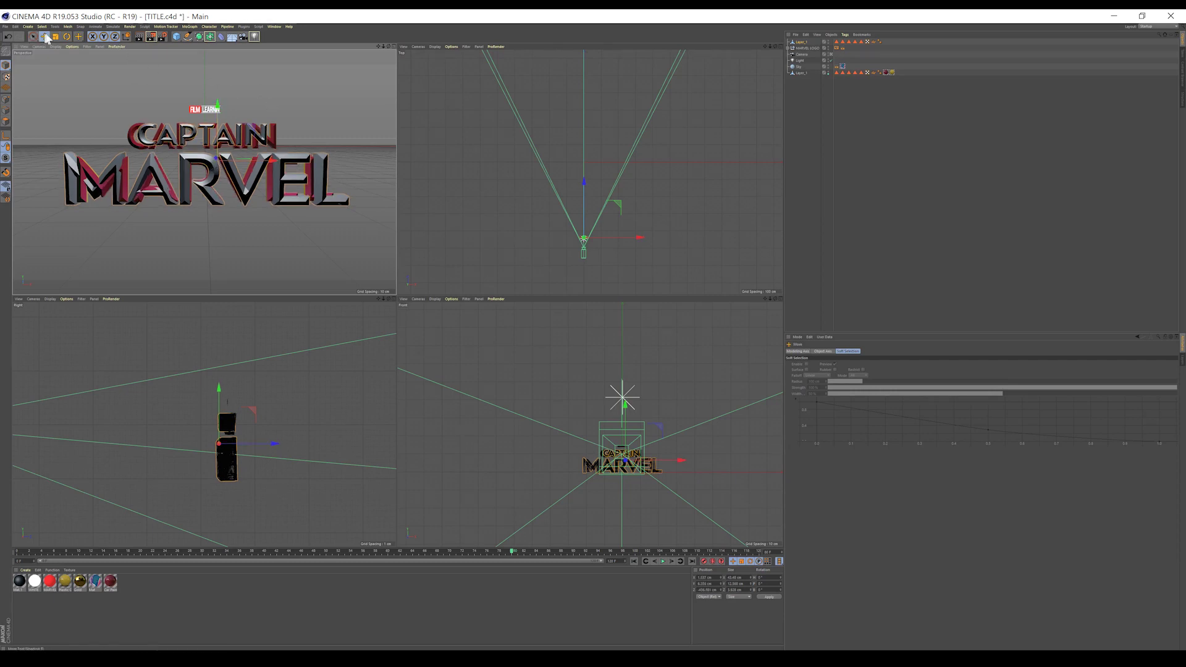
left_click(65, 37)
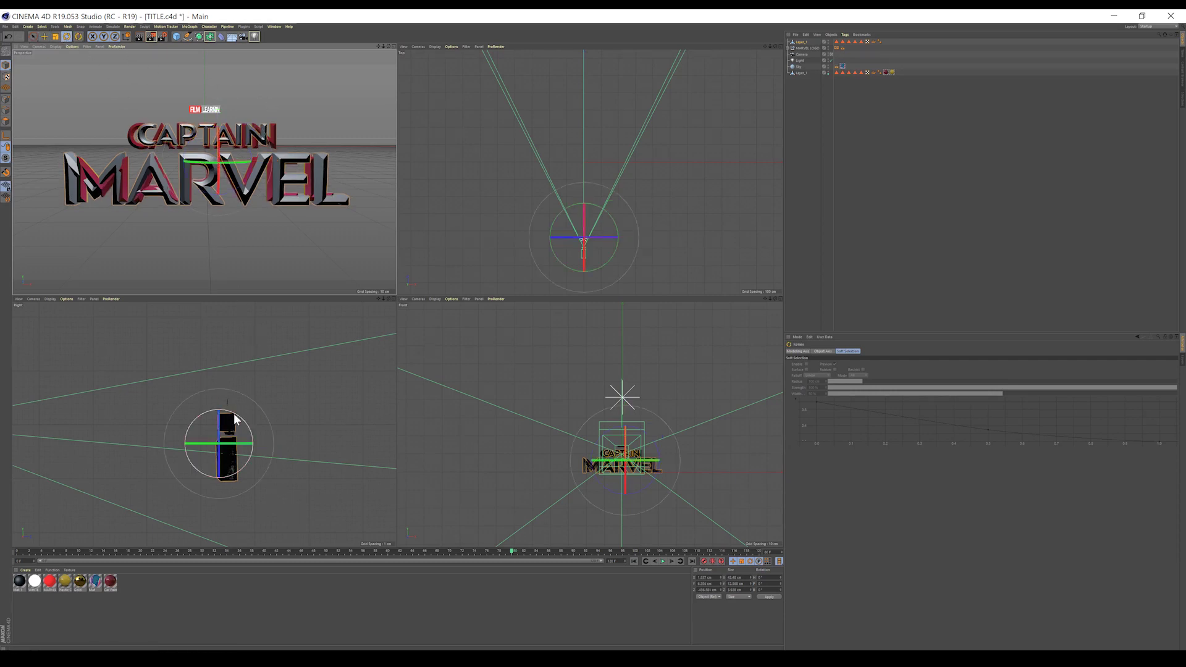
left_click_drag(237, 414, 243, 417)
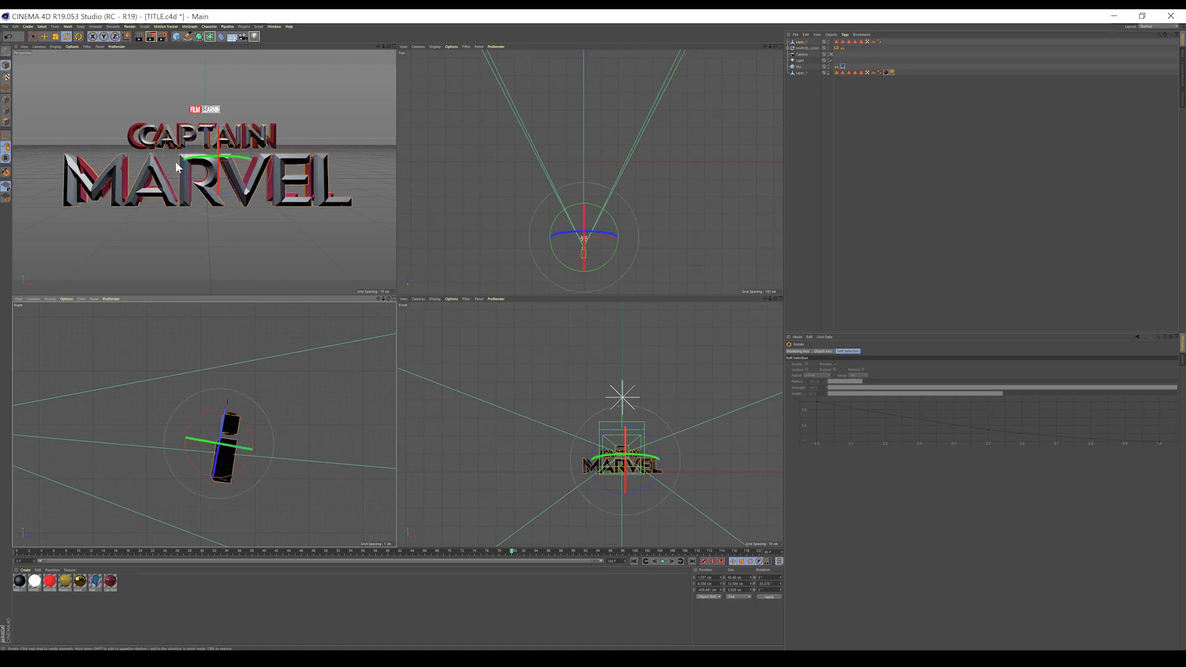
left_click(56, 37)
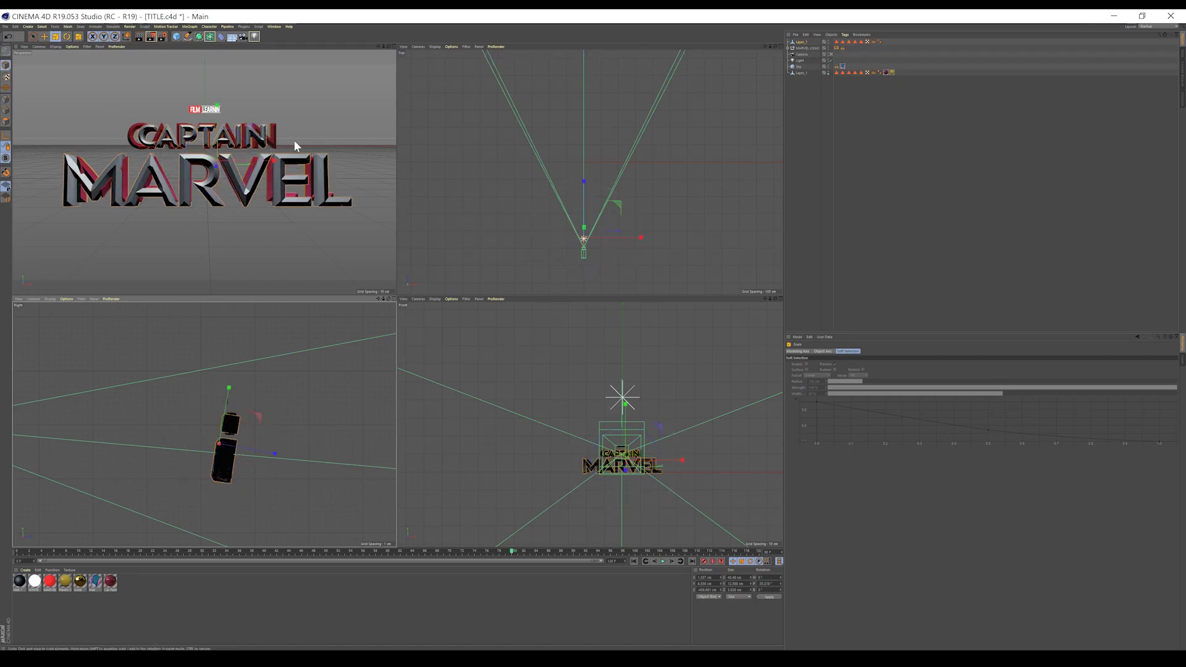
left_click_drag(298, 138, 450, 164)
Drag the Car Paint - Red Solid texture tag onto the top Layer_1 MARVEL object.
key("e")
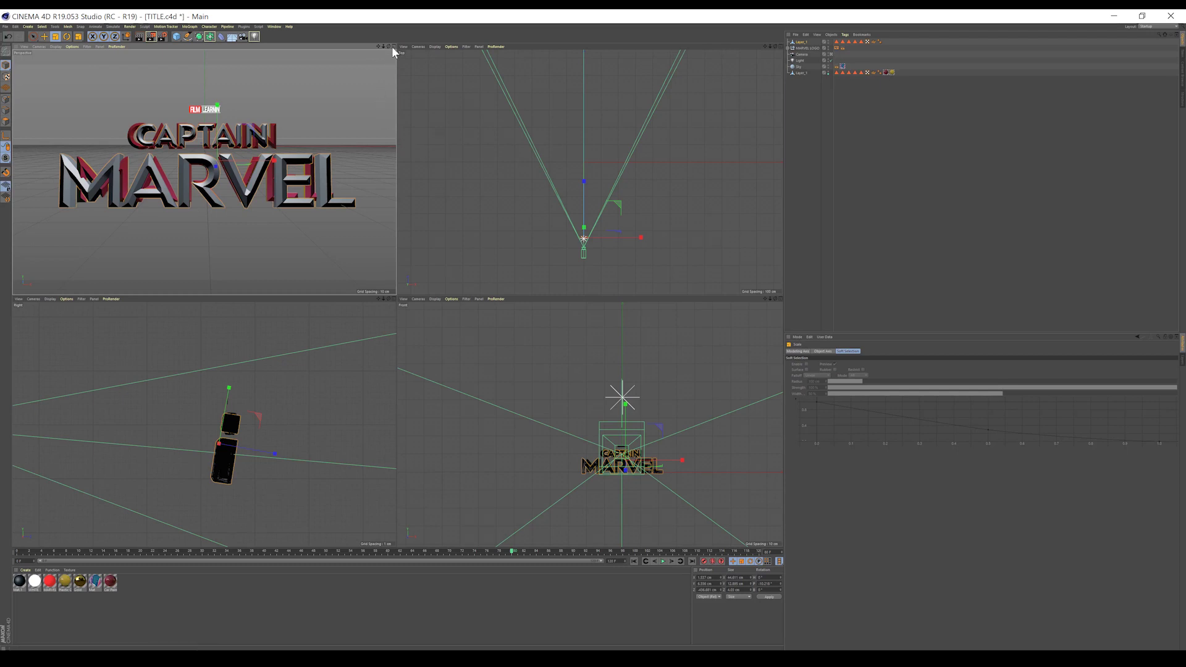
left_click(394, 46)
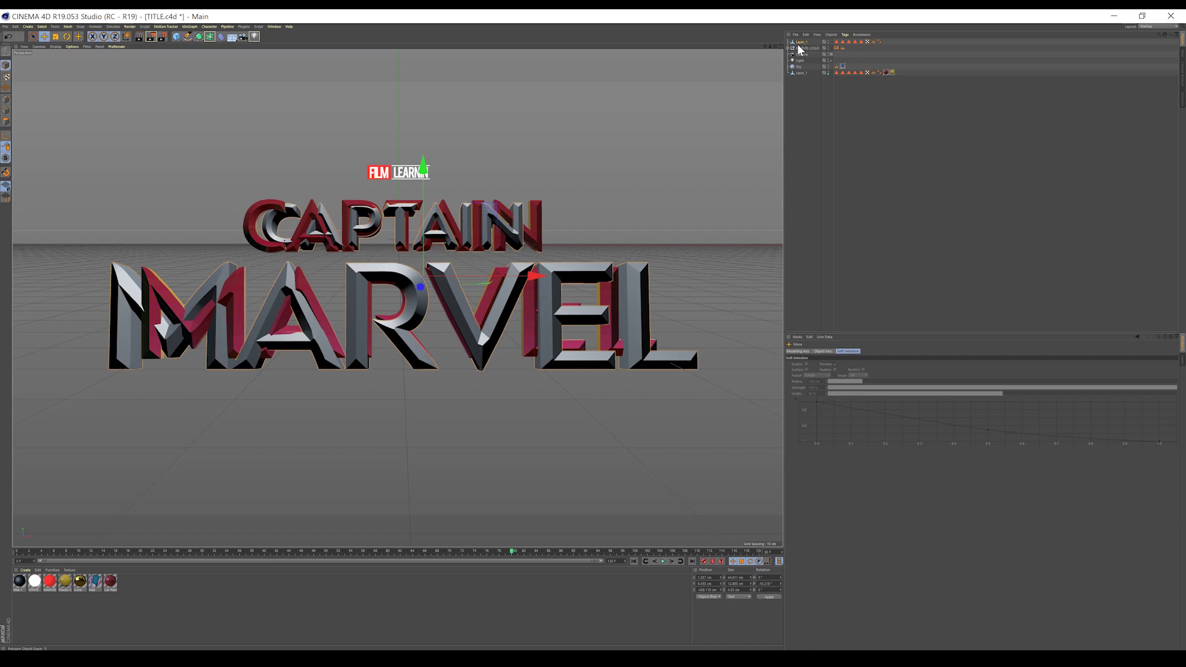
left_click(887, 73)
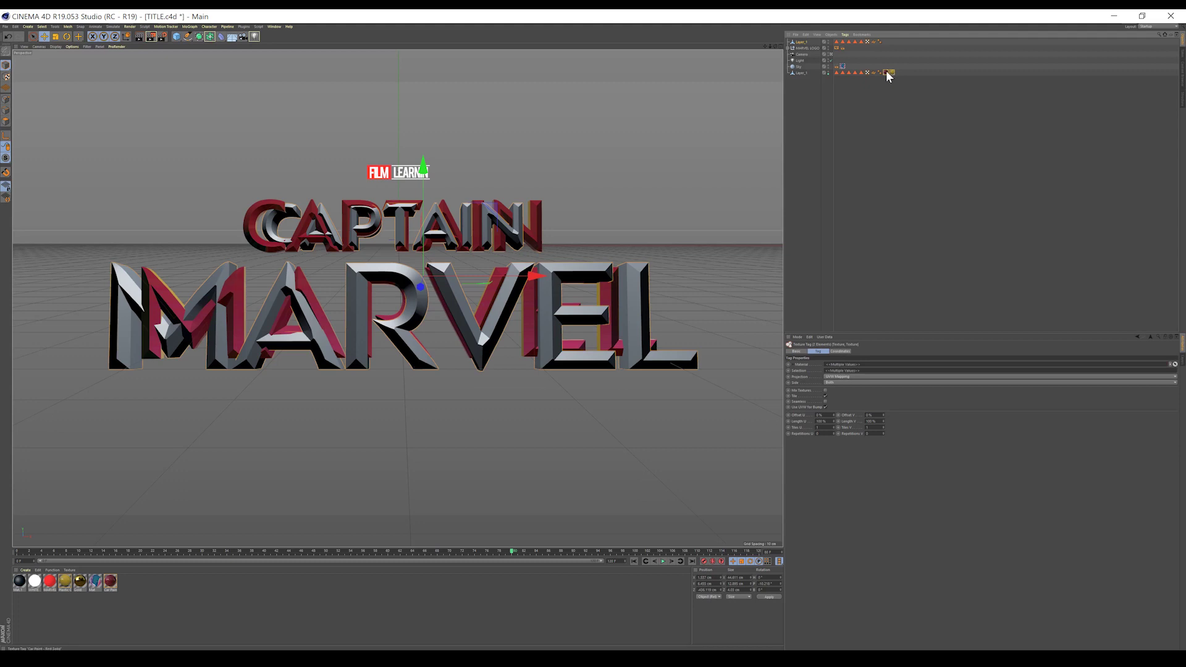
left_click_drag(890, 47, 890, 43)
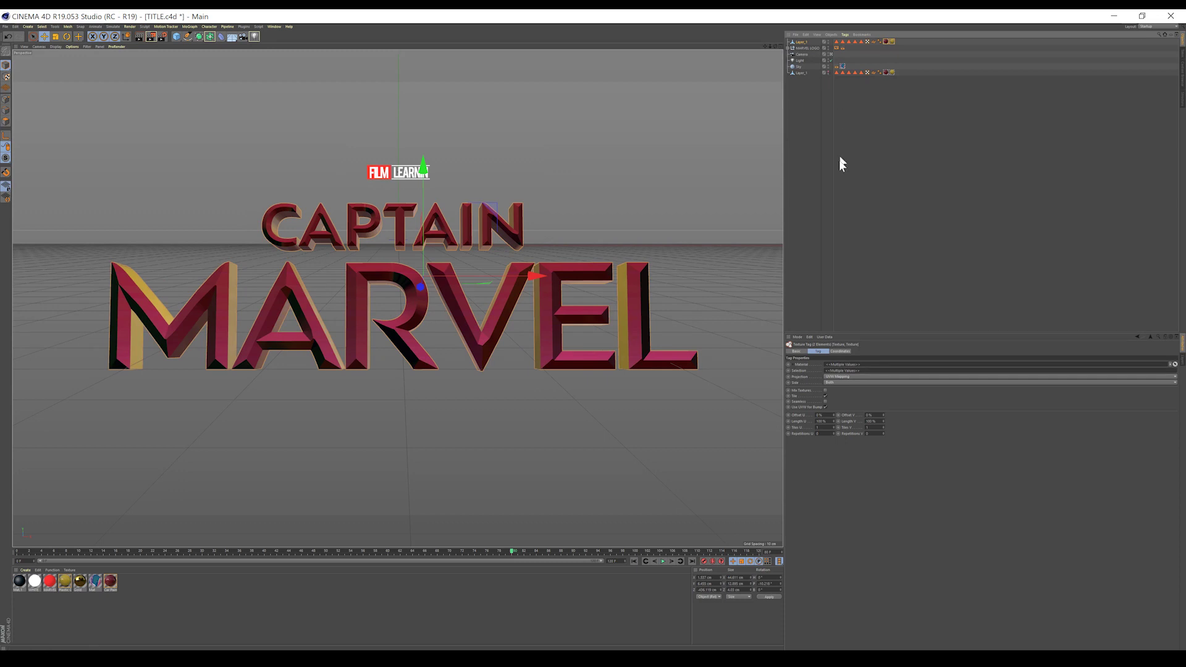
left_click(826, 190)
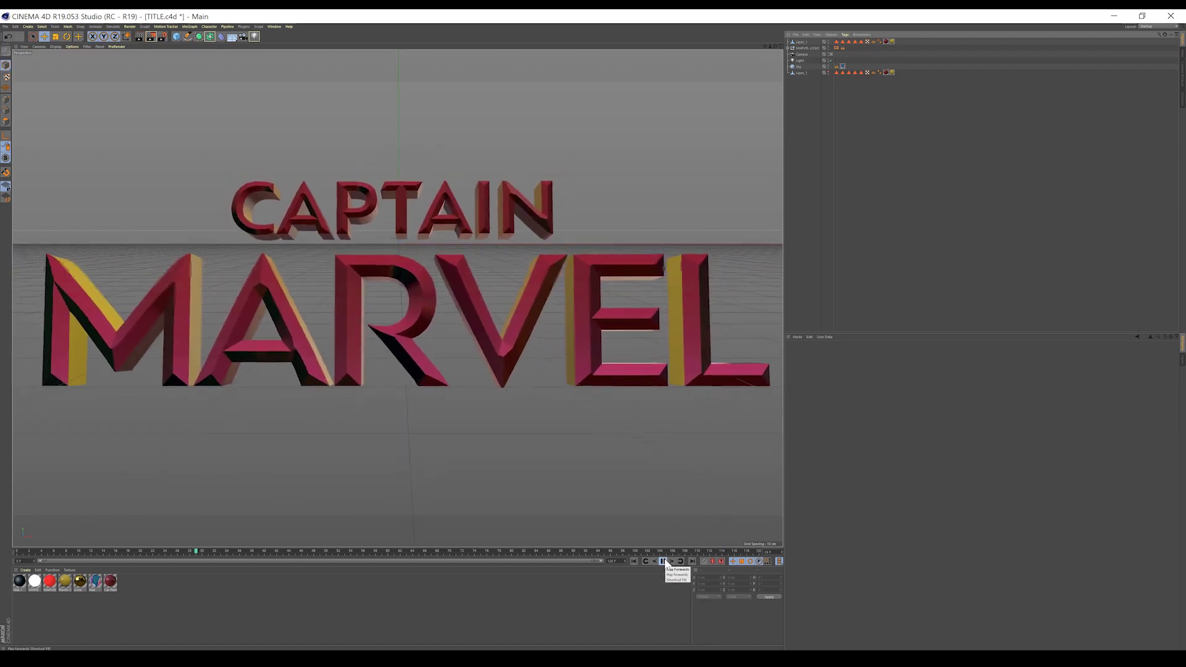
Stop playback and save the scene as a new copy named TITLE2.c4d.
left_click(664, 562)
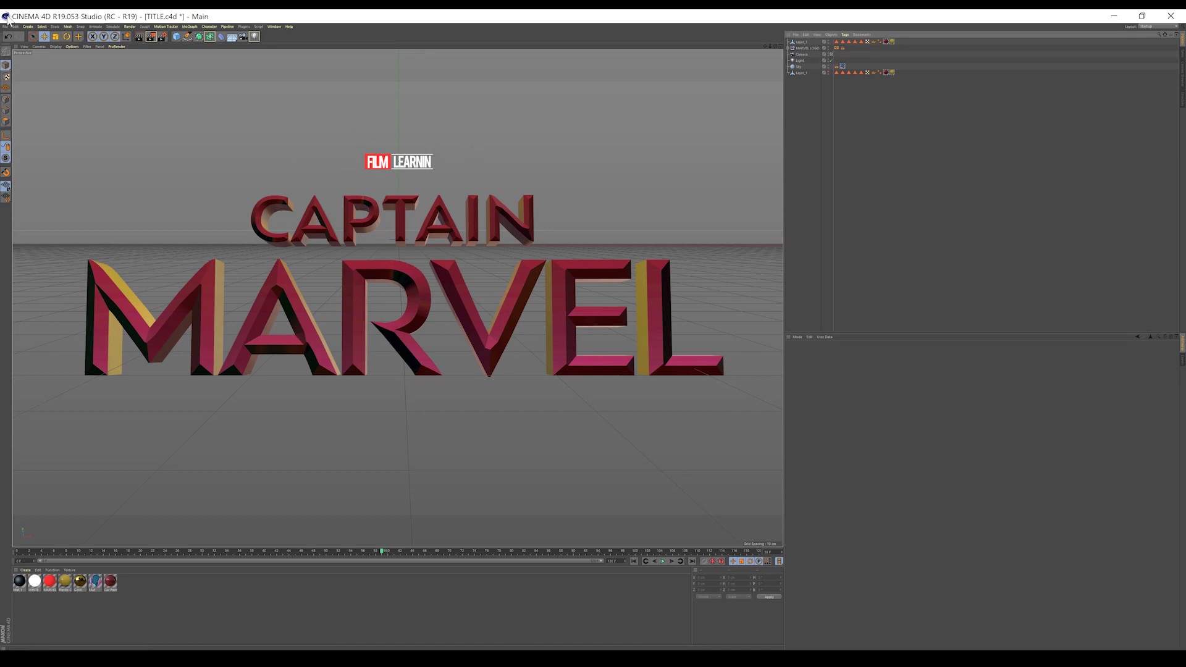
left_click(4, 27)
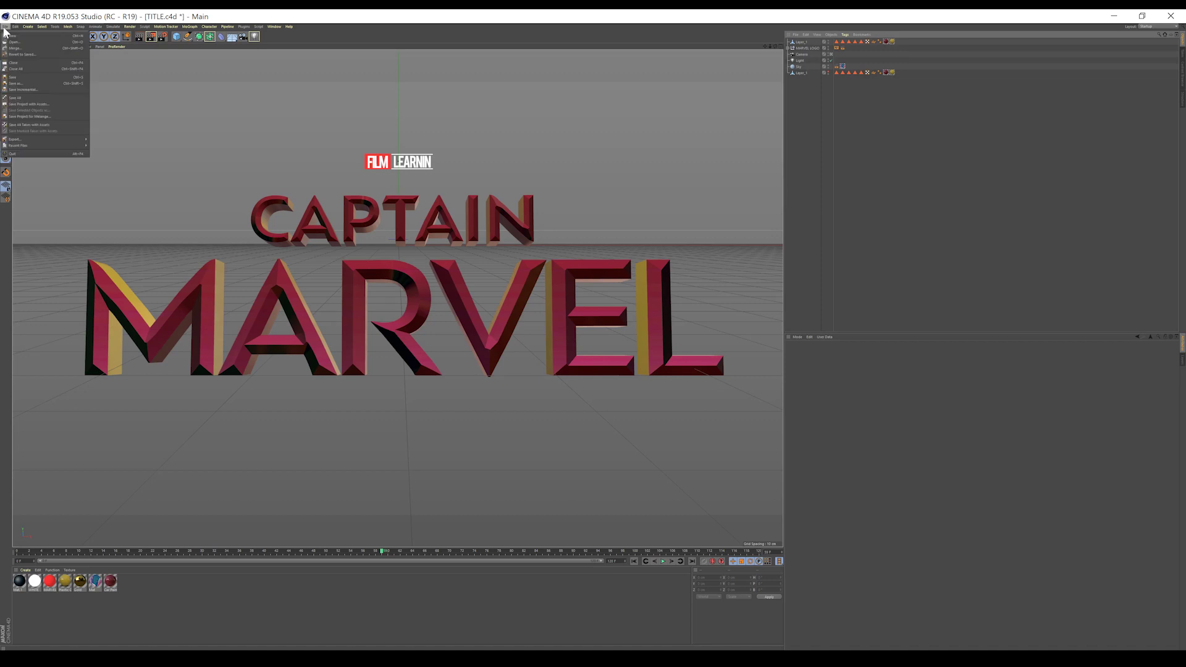
left_click(35, 85)
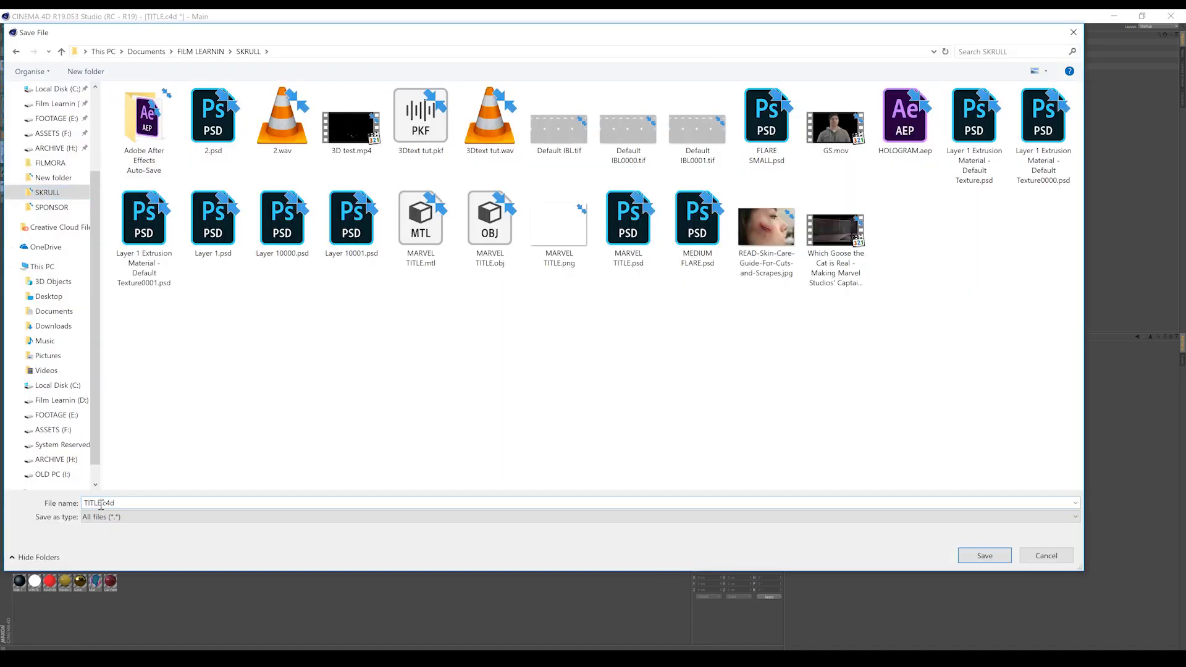
left_click(984, 556)
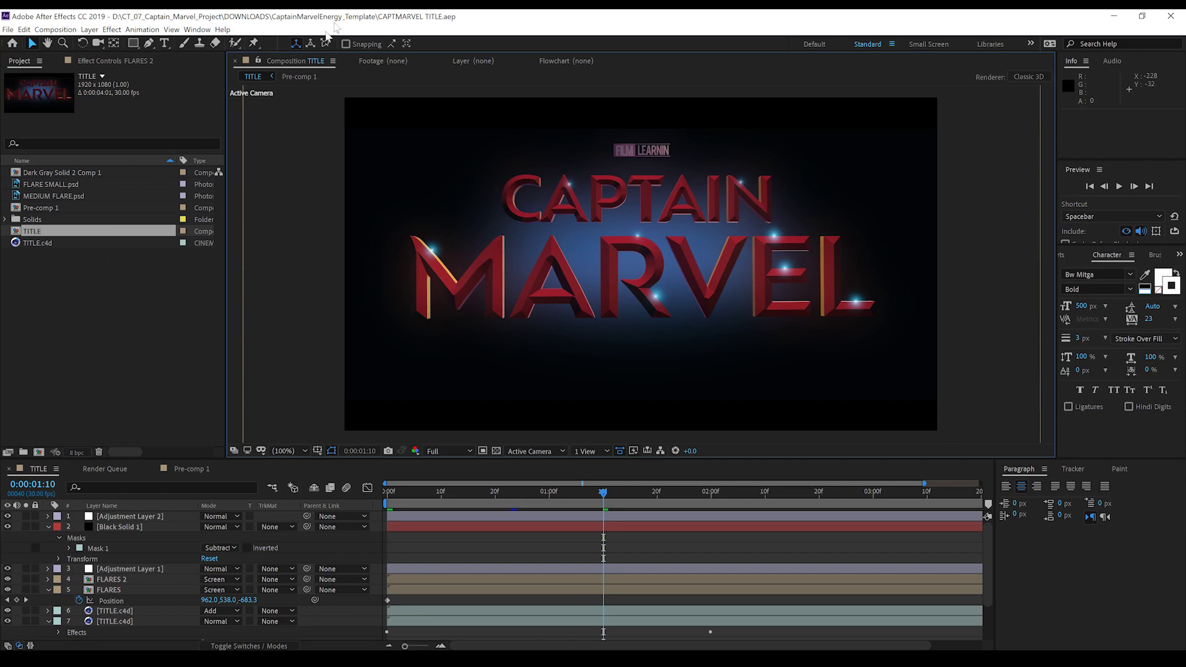
Replace the TITLE.c4d footage in the Project panel with the TITLE2.c4d file.
left_click(36, 261)
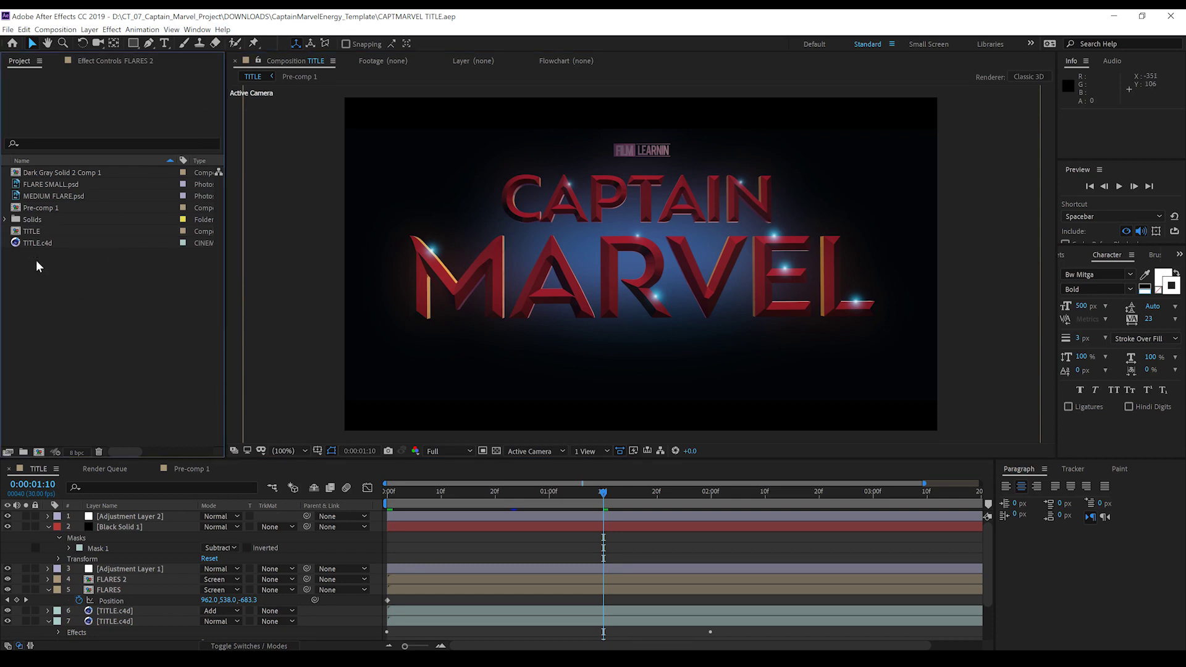
left_click(43, 246)
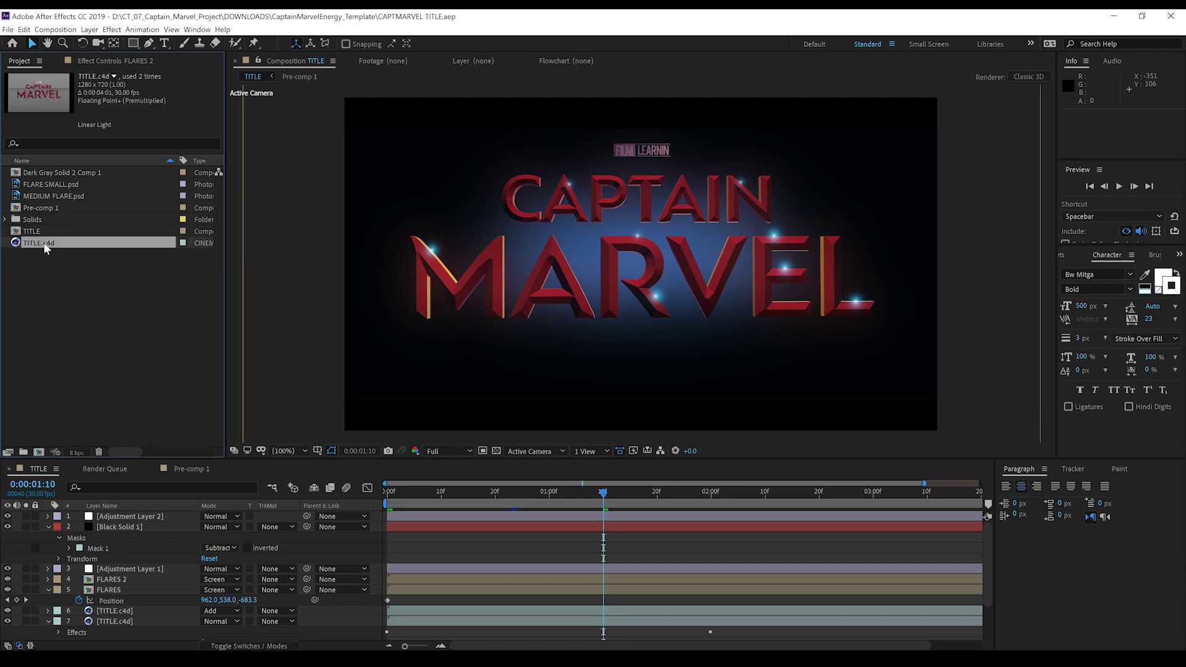
right_click(43, 242)
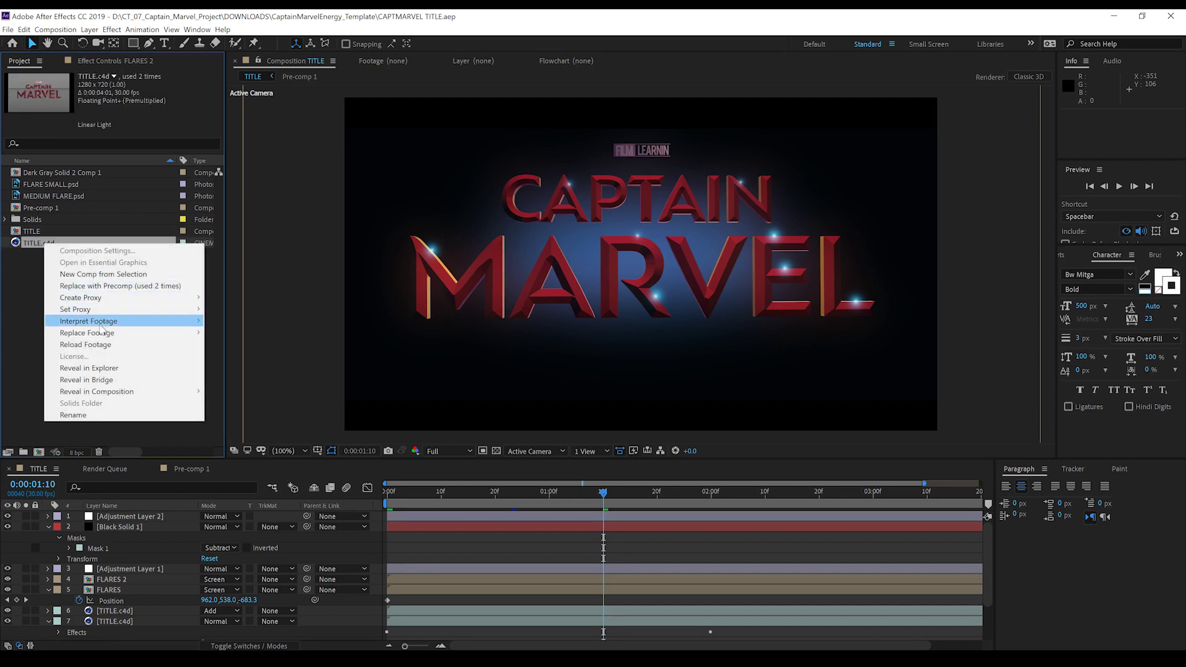
mouse_move(100, 336)
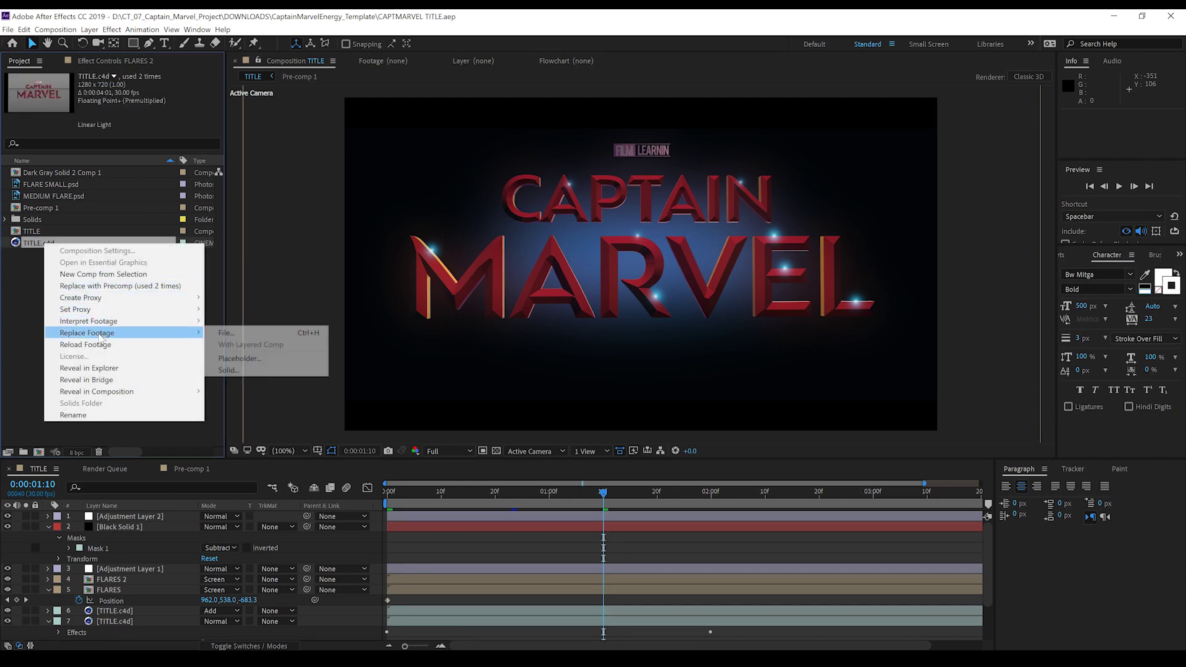
left_click(244, 337)
double_click(701, 240)
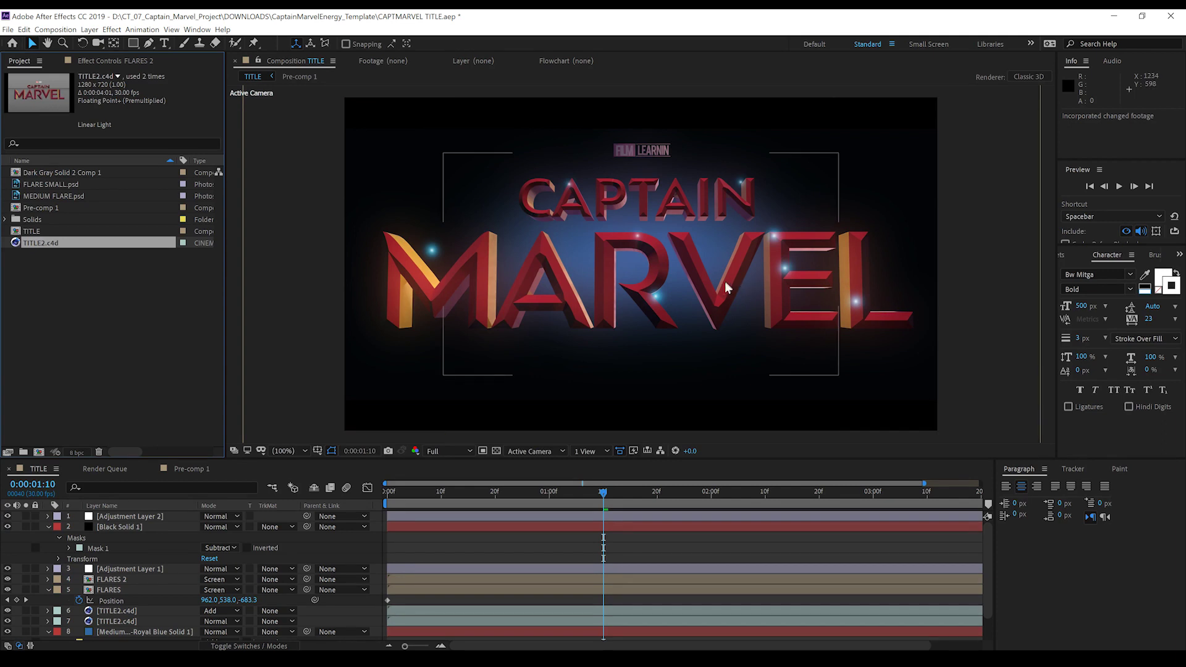
Open Pre-comp 1 and add TITLE2.c4d to its timeline as a guide layer.
double_click(106, 590)
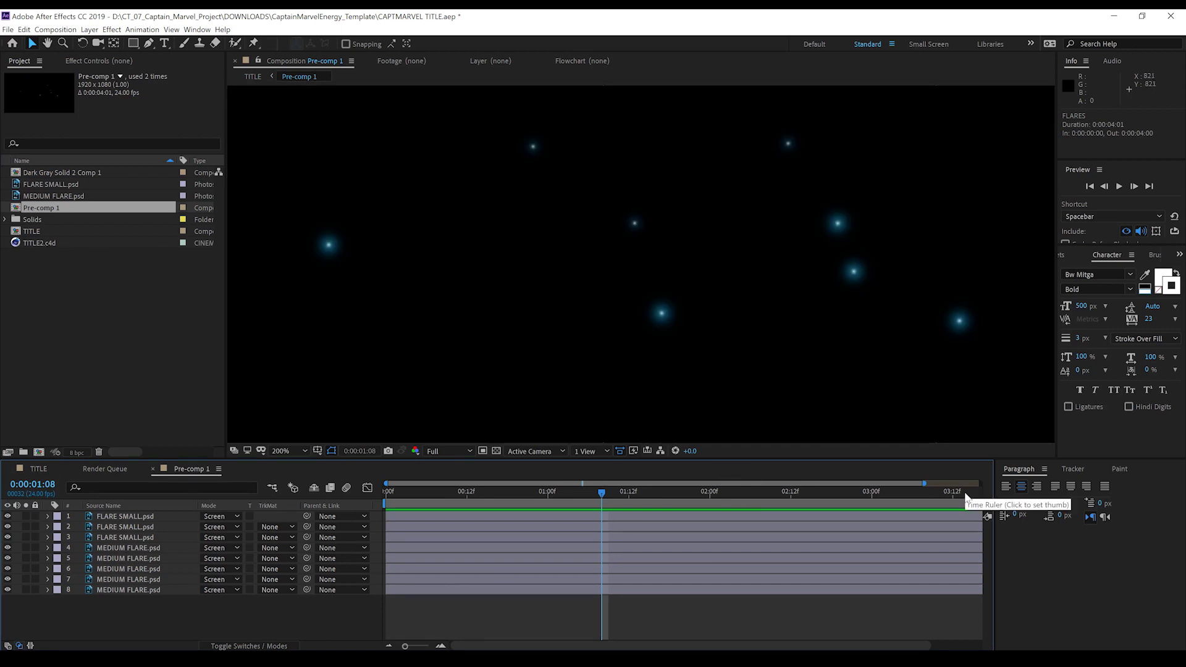
left_click_drag(967, 498, 984, 498)
left_click_drag(21, 242, 113, 616)
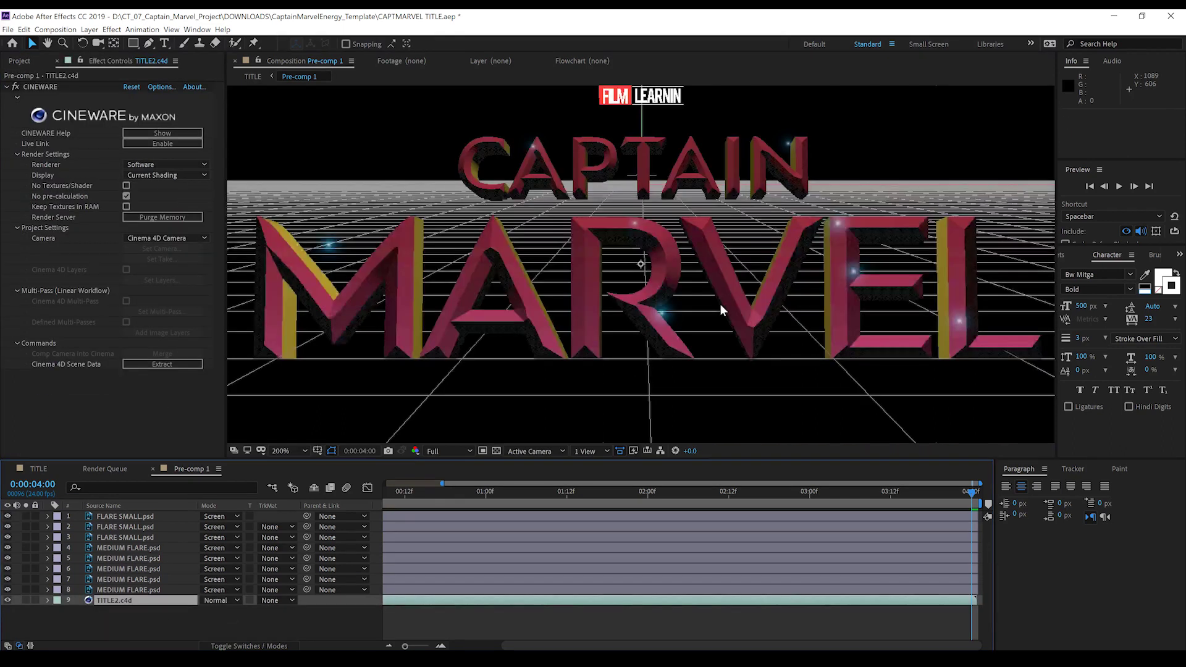
key("comma")
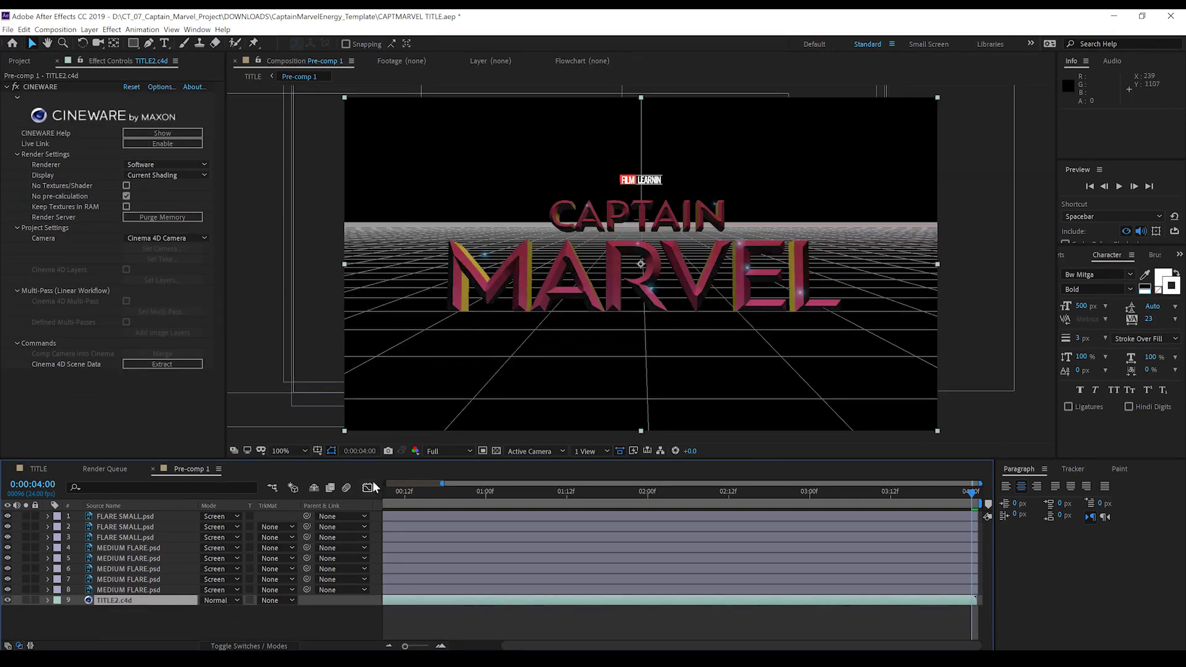
Show the Position values of the three FLARE SMALL.psd layers.
left_click(123, 516)
key("p")
left_click(124, 538)
key("p")
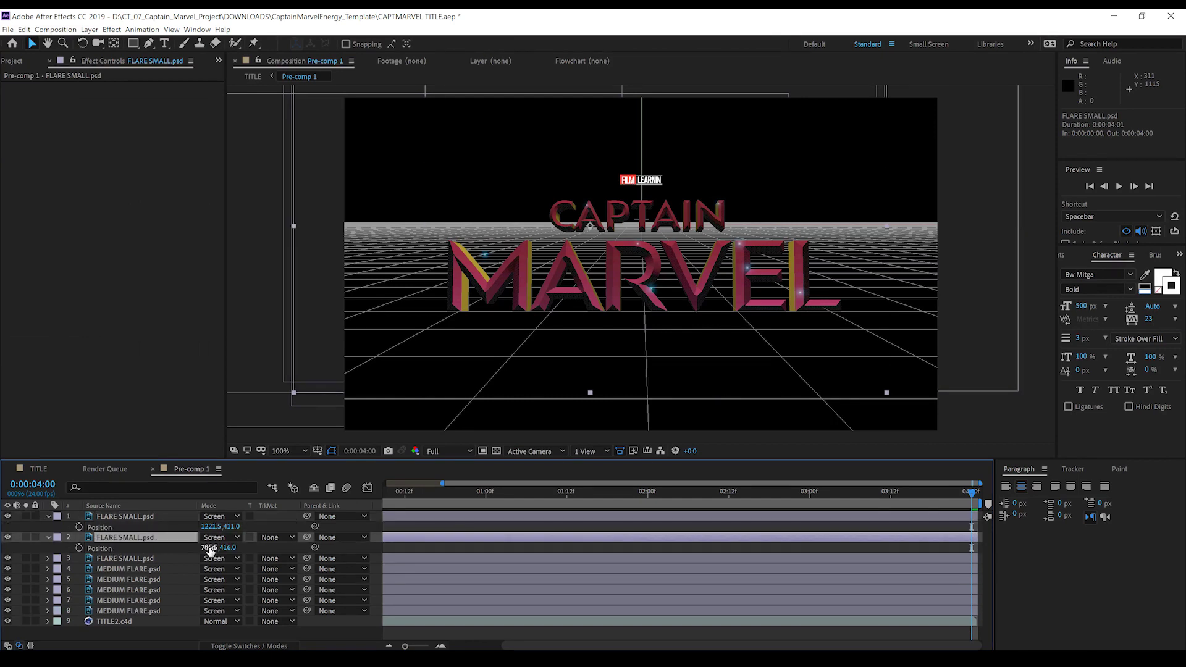
left_click(124, 559)
key("p")
Show Position for MEDIUM FLARE.psd layers 4 through 8, then select the TITLE2.c4d guide.
left_click(127, 622)
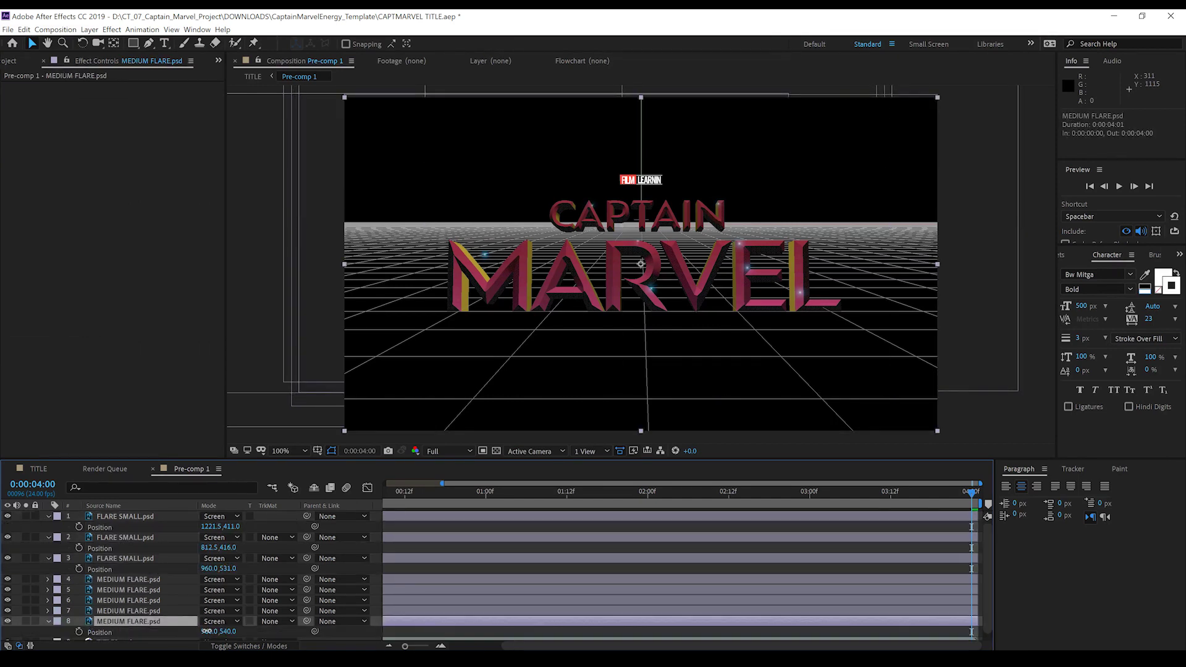
key("p")
left_click(127, 611)
key("p")
left_click(127, 600)
key("p")
left_click(126, 590)
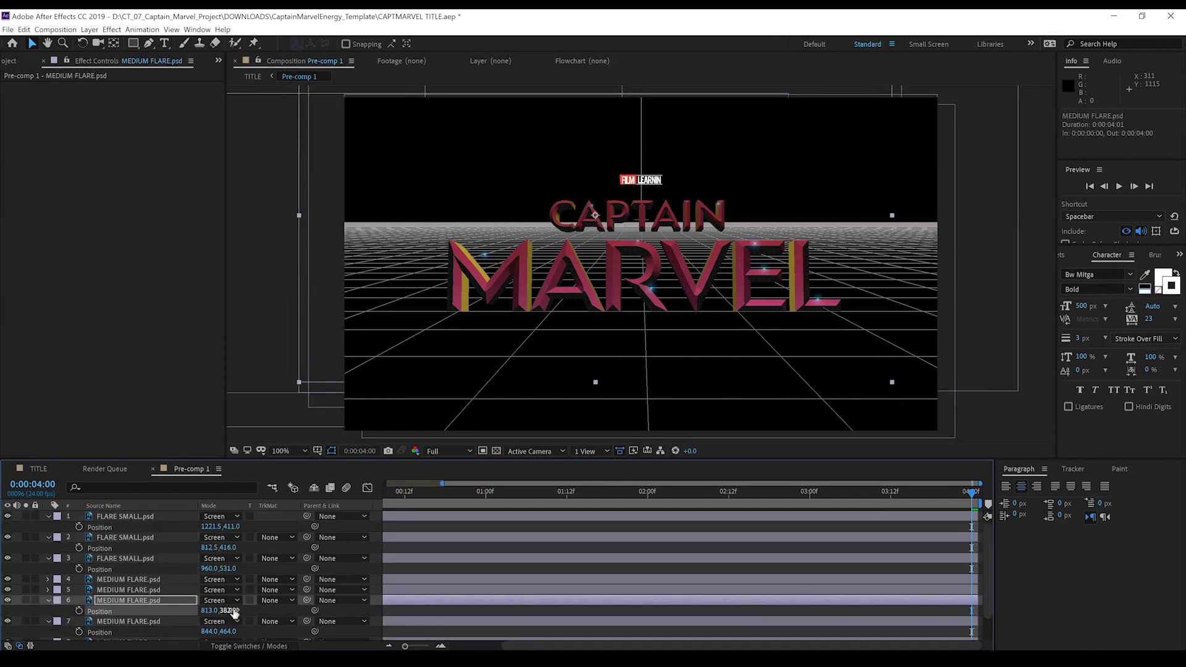
key("p")
left_click(127, 580)
key("p")
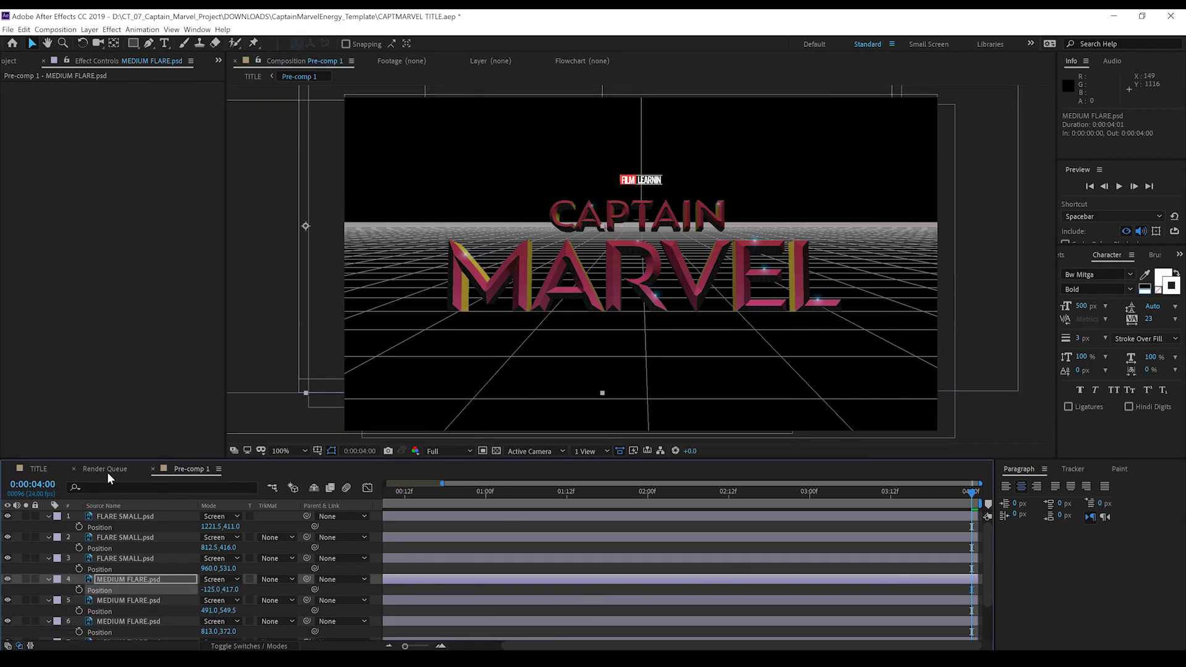
scroll(114, 593, "down", 2)
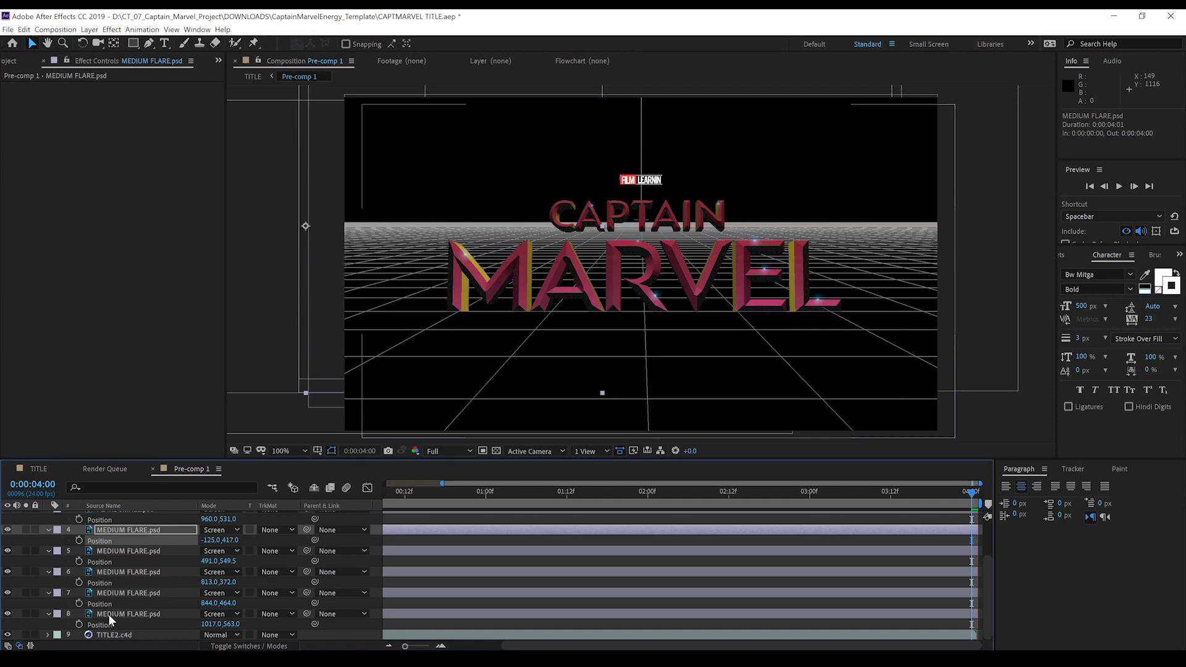
left_click(112, 635)
Return to the main TITLE composition and orbit the camera around the Harry Potter title.
key("shift+Escape")
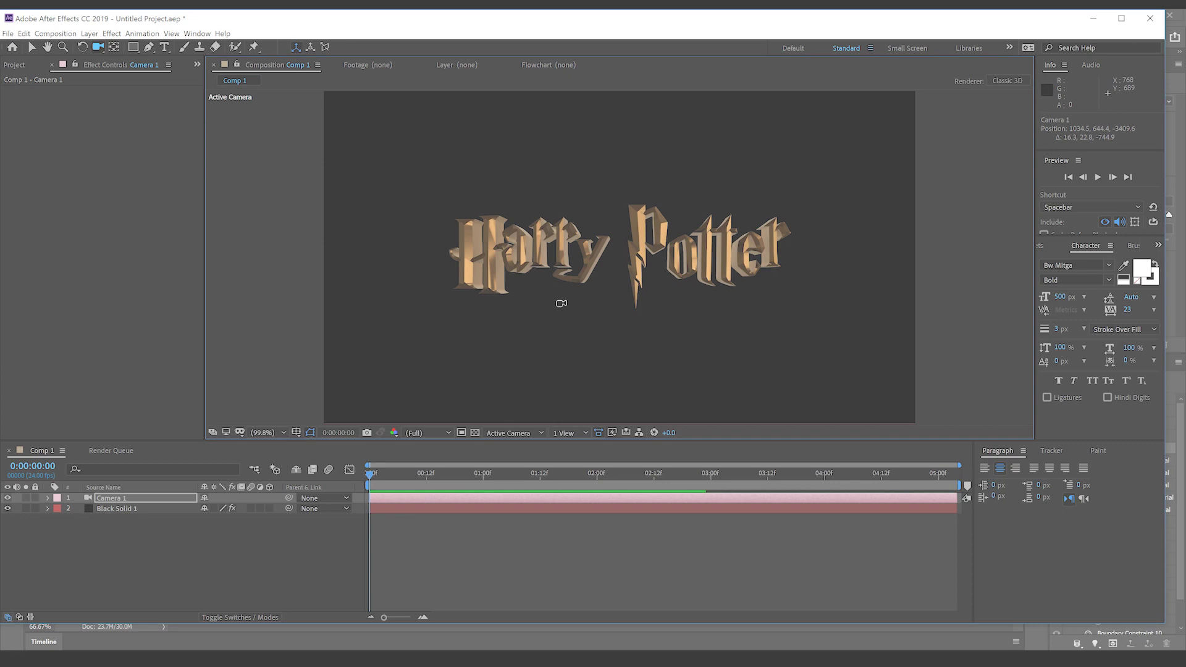
mouse_move(561, 304)
left_mouse_down()
mouse_move(591, 310)
mouse_move(589, 325)
mouse_move(537, 321)
mouse_move(539, 299)
mouse_move(561, 305)
left_mouse_up()
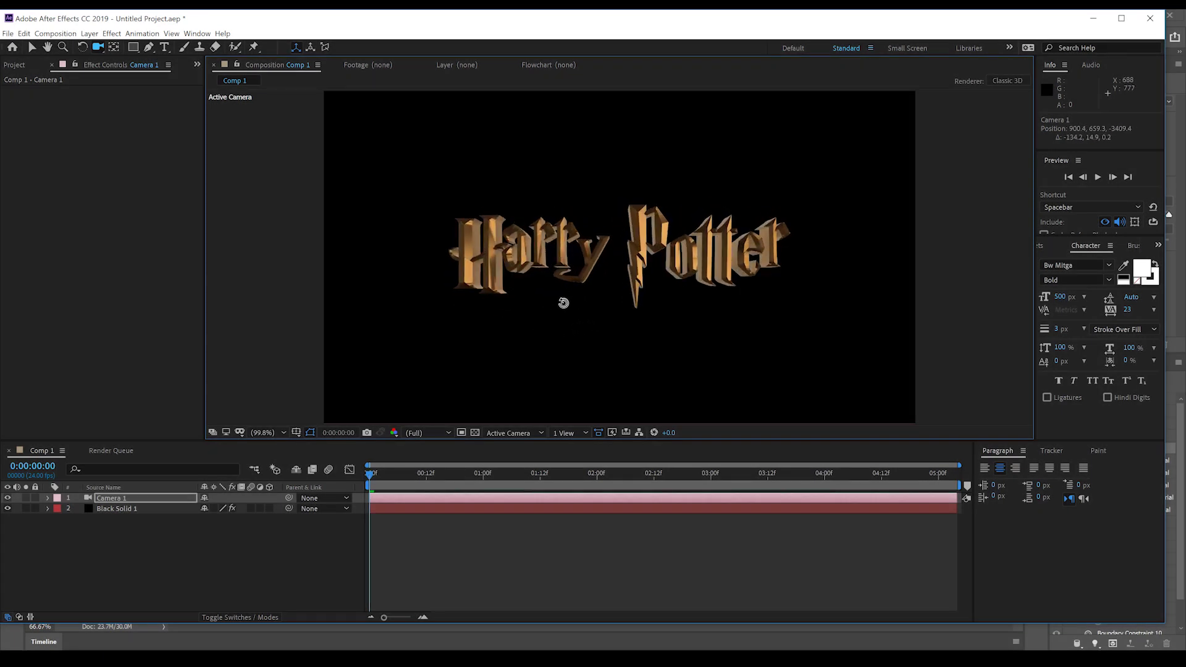
Dolly Camera 1 toward the gold Harry Potter lettering to position 936.6, 586.8, -1336.9.
left_click_drag(617, 347, 632, 112)
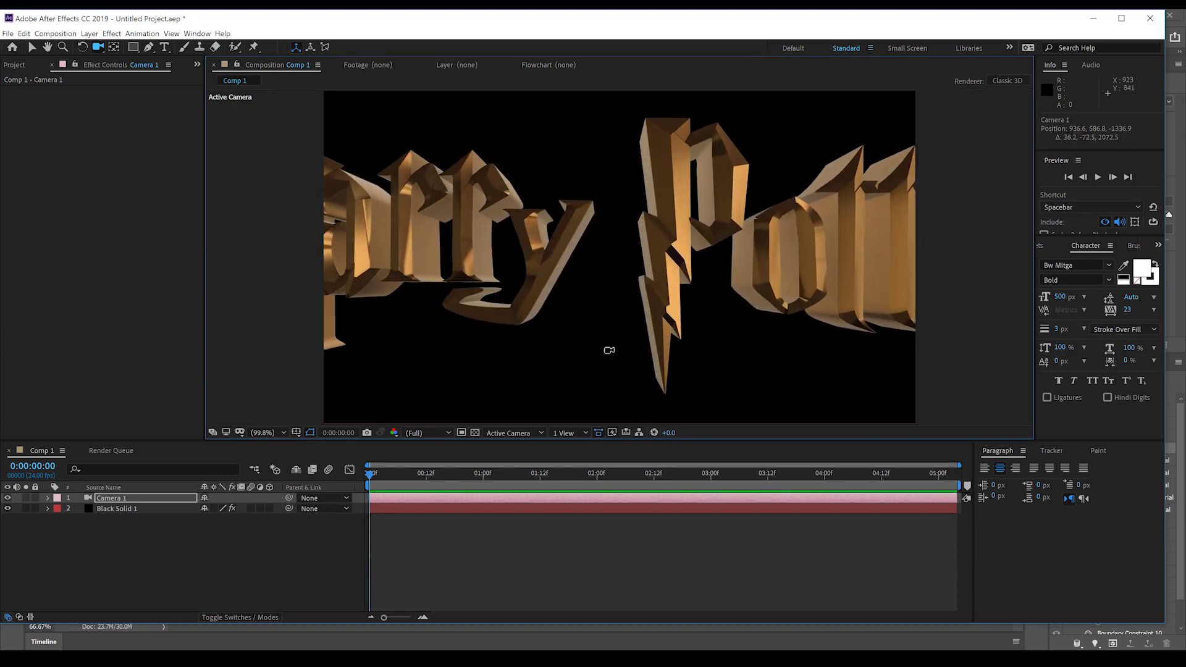